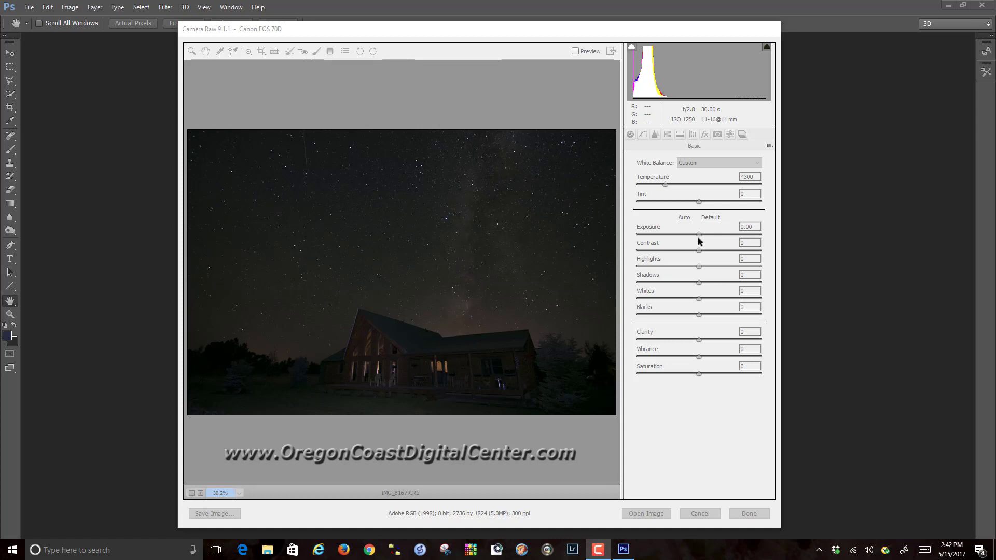
- Raise Exposure to +1.60, set white balance from a neutral sky spot, and push Clarity to +93
{"action": "left_click_drag", "start_coordinate": [699, 235], "coordinate": [718, 234]}
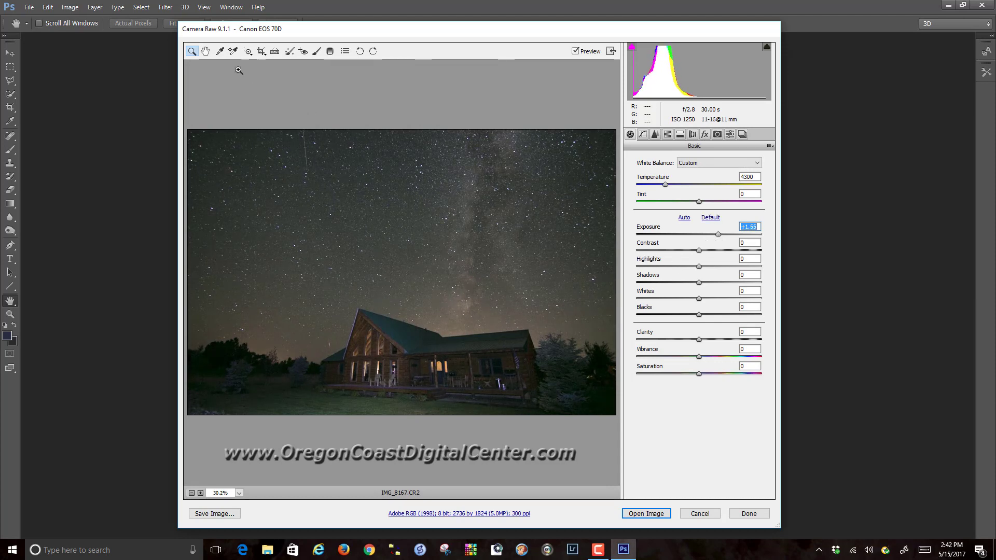
{"action": "left_click", "coordinate": [220, 50]}
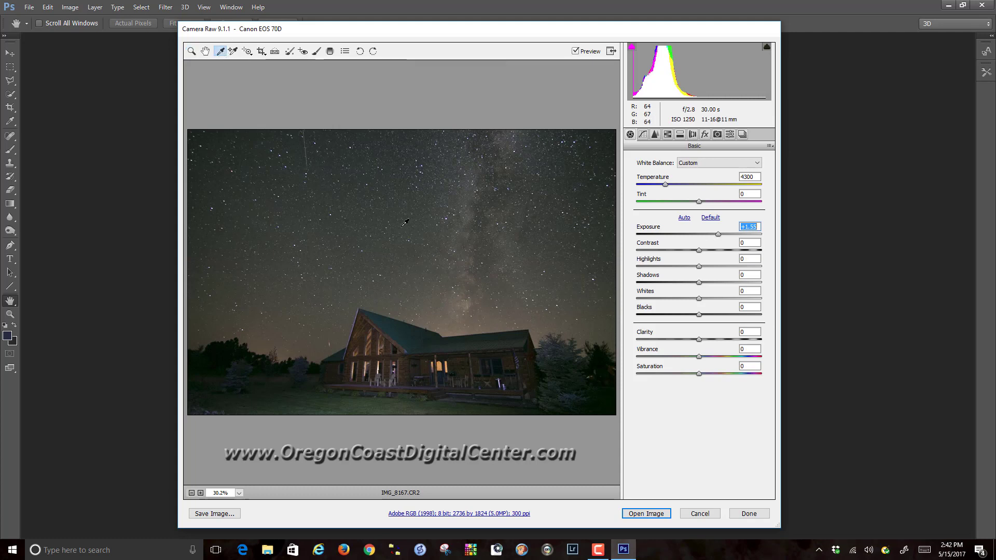
{"action": "left_click", "coordinate": [434, 257]}
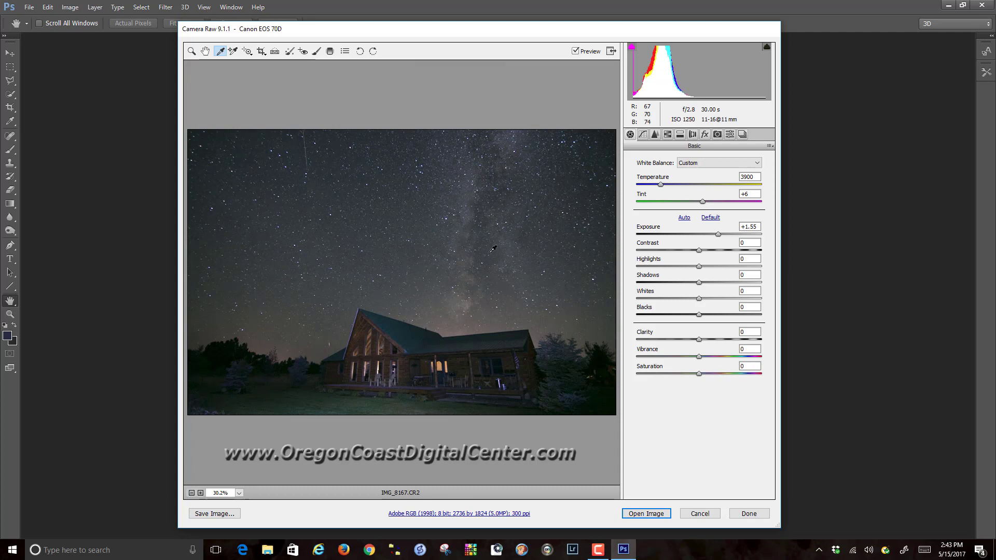
{"action": "left_click_drag", "start_coordinate": [719, 235], "coordinate": [719, 234]}
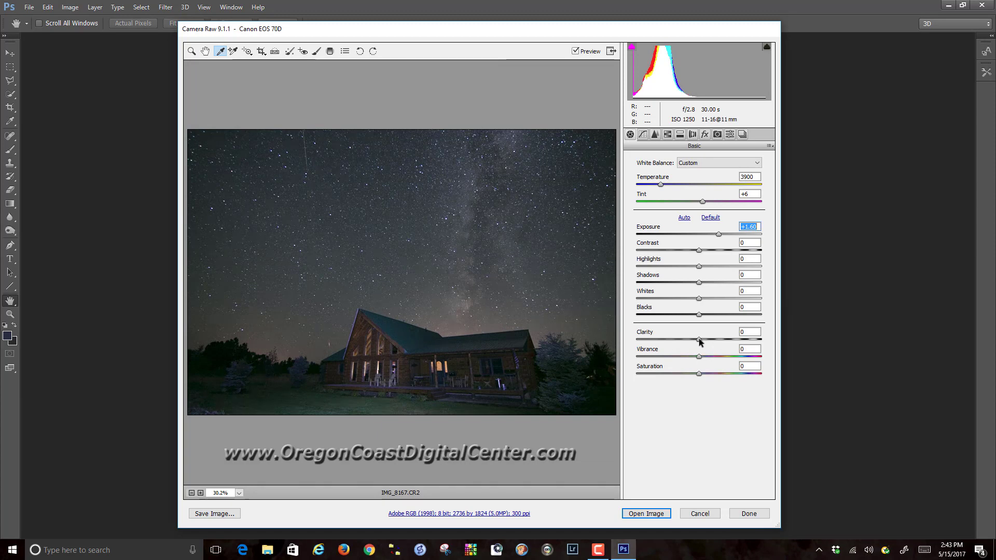
{"action": "left_click_drag", "start_coordinate": [699, 340], "coordinate": [754, 346]}
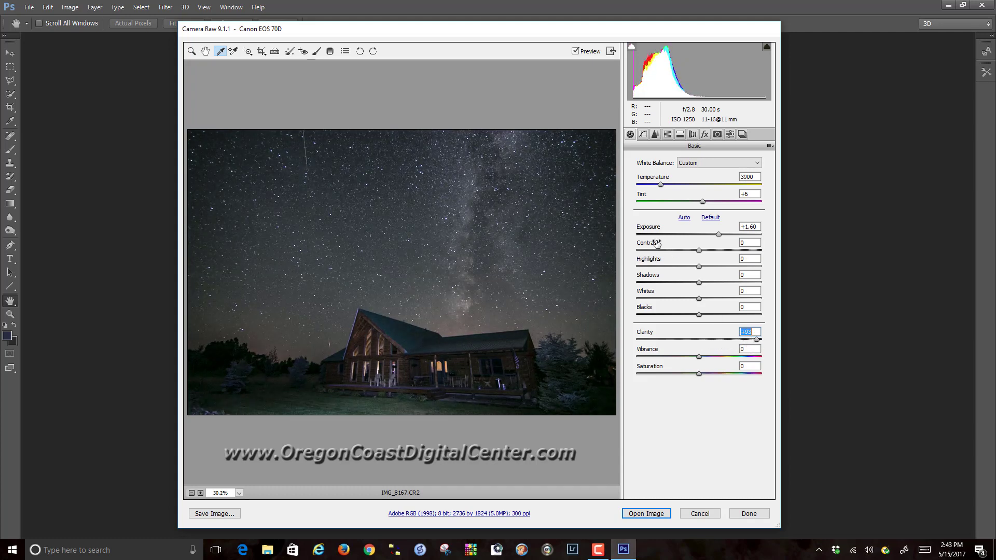
- Raise exposure further, set Shadows +40 and Contrast -18, then open IMG_8167.CR2 in Photoshop
{"action": "left_click", "coordinate": [719, 234]}
{"action": "left_click_drag", "start_coordinate": [719, 235], "coordinate": [724, 236]}
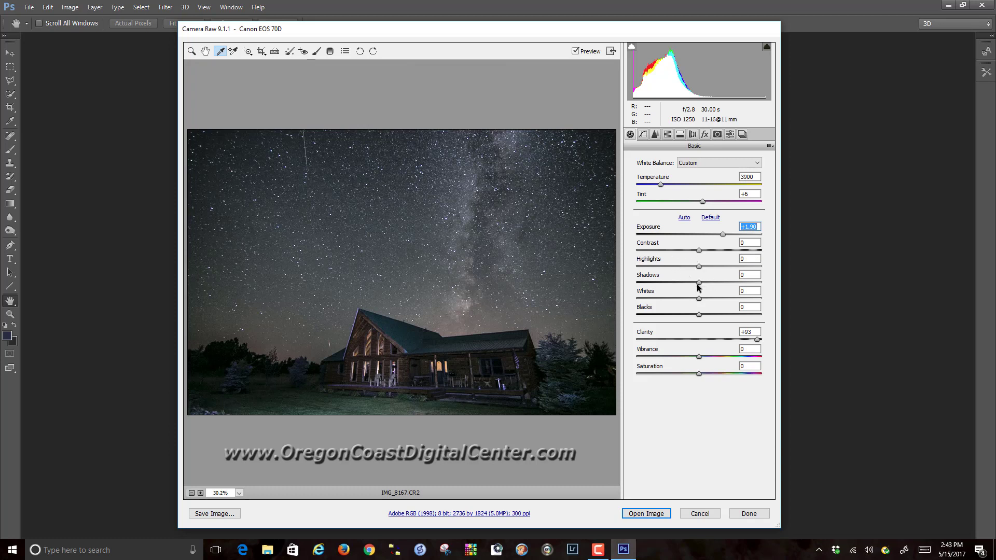
{"action": "left_click_drag", "start_coordinate": [700, 283], "coordinate": [724, 281]}
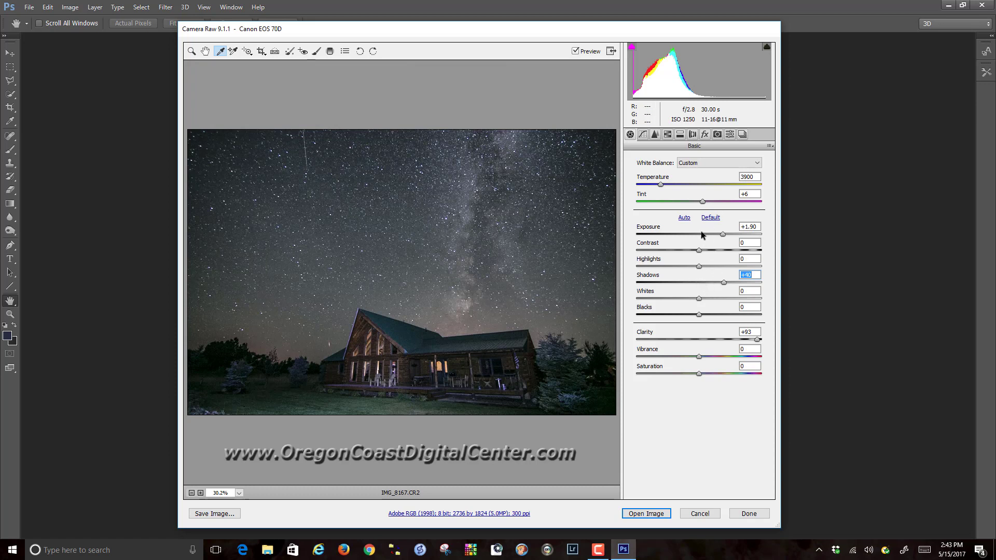
{"action": "left_click_drag", "start_coordinate": [699, 251], "coordinate": [722, 235]}
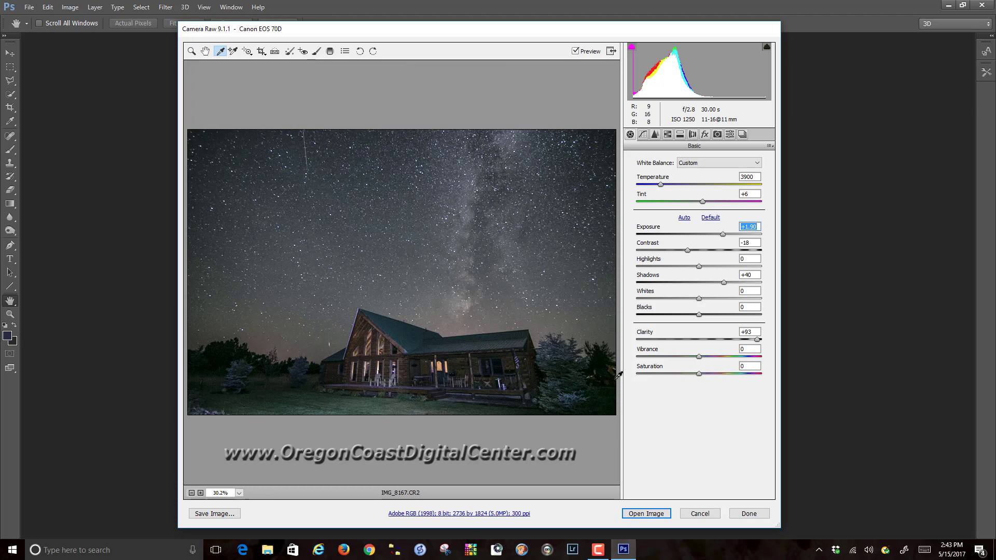
{"action": "left_click", "coordinate": [656, 514]}
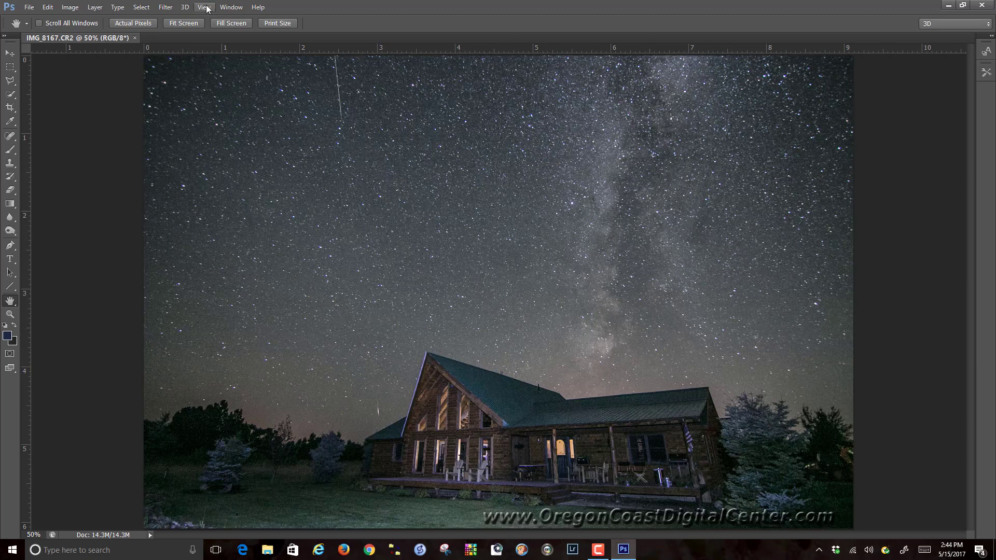
- Show the Layers panel beside the toolbar and shrink its width and height
{"action": "left_click", "coordinate": [230, 8]}
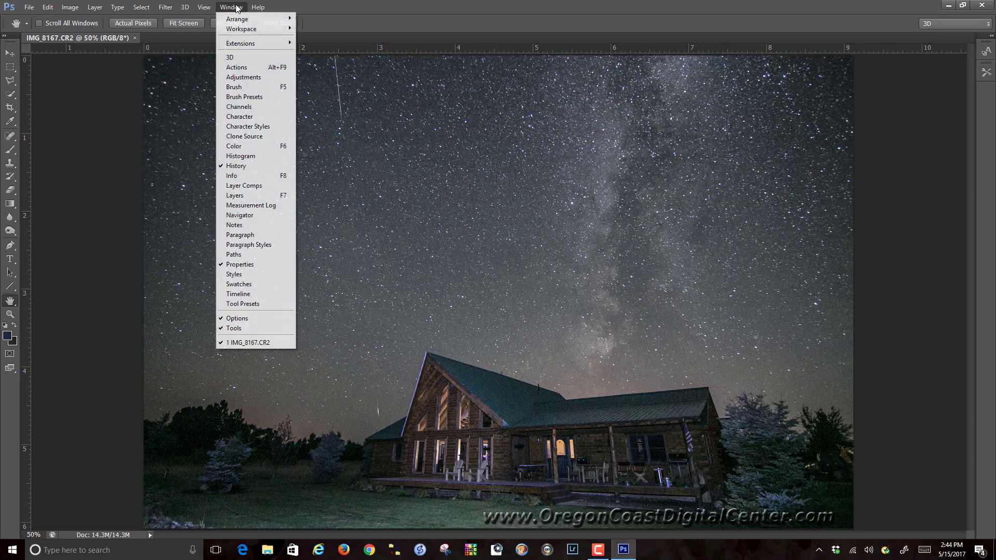
{"action": "left_click", "coordinate": [262, 196]}
{"action": "left_click_drag", "start_coordinate": [91, 82], "coordinate": [118, 95]}
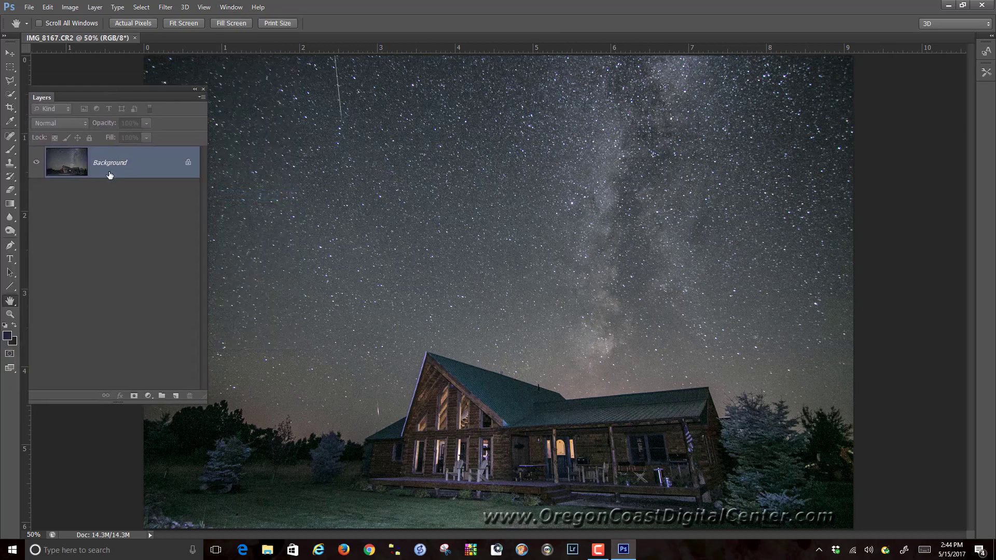
{"action": "left_click_drag", "start_coordinate": [208, 211], "coordinate": [162, 228]}
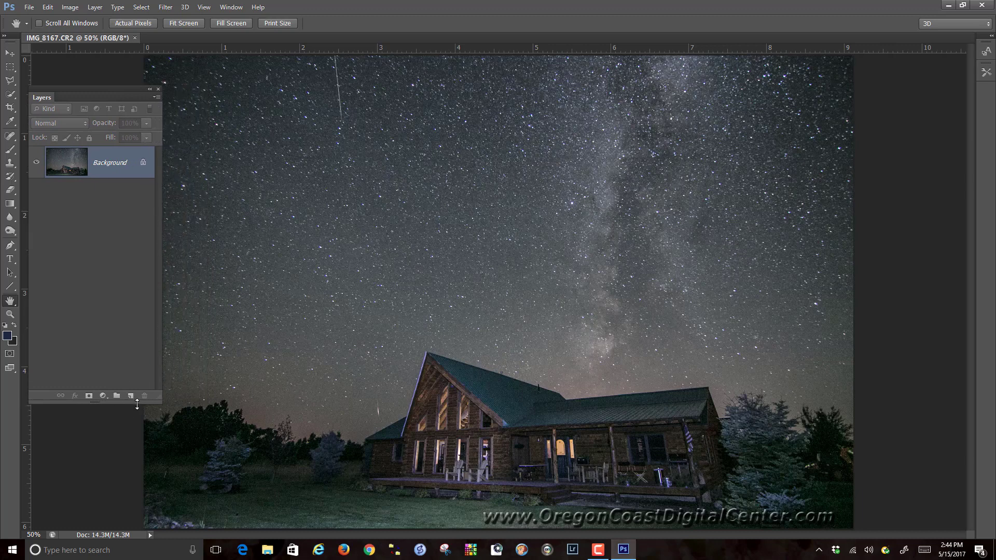
{"action": "left_click_drag", "start_coordinate": [137, 405], "coordinate": [139, 327]}
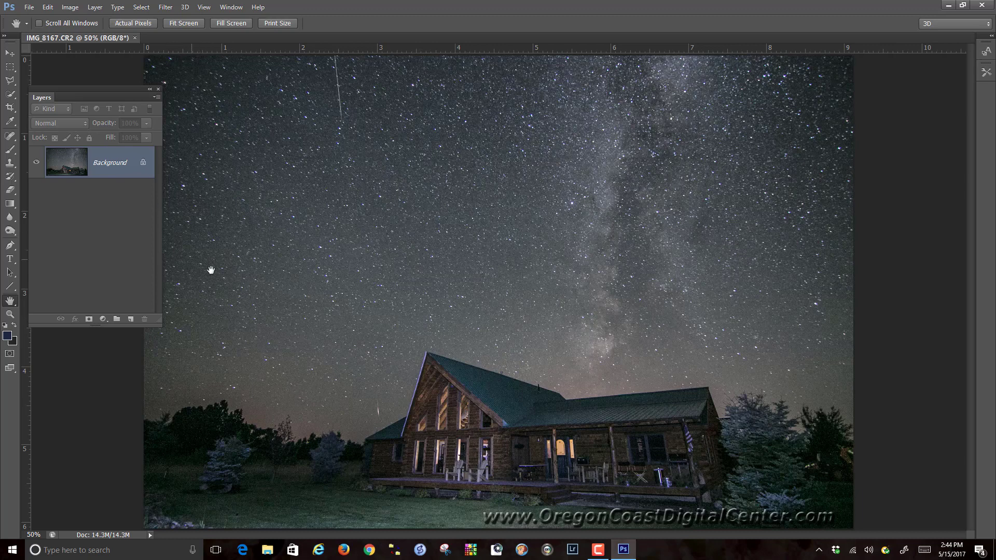
{"action": "left_click", "coordinate": [9, 95]}
- Paint a Quick Selection over the whole night sky down to the roof and treeline
{"action": "left_click", "coordinate": [58, 96]}
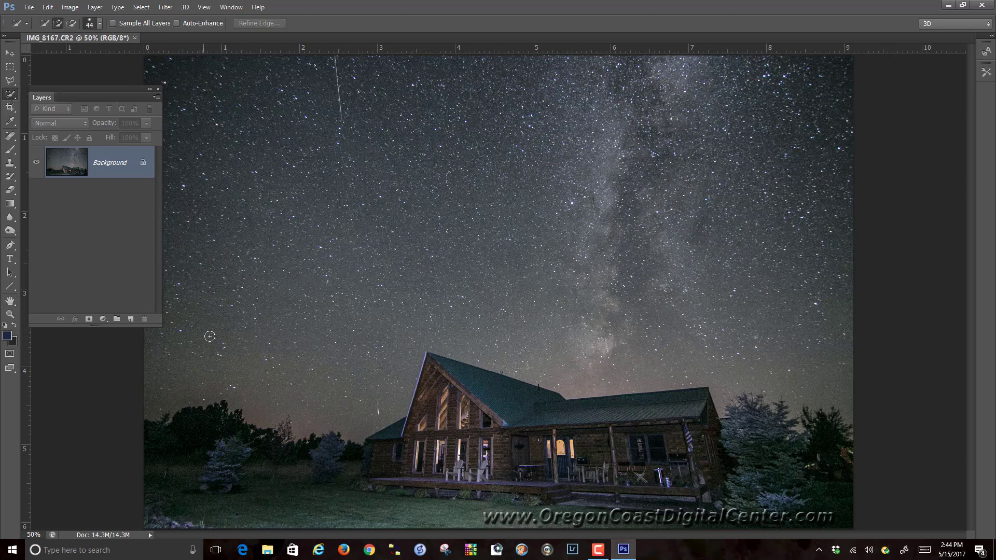
{"action": "mouse_move", "coordinate": [175, 71]}
{"action": "left_mouse_down"}
{"action": "mouse_move", "coordinate": [274, 198]}
{"action": "mouse_move", "coordinate": [369, 262]}
{"action": "mouse_move", "coordinate": [388, 297]}
{"action": "mouse_move", "coordinate": [419, 259]}
{"action": "mouse_move", "coordinate": [488, 224]}
{"action": "mouse_move", "coordinate": [591, 217]}
{"action": "left_mouse_up"}
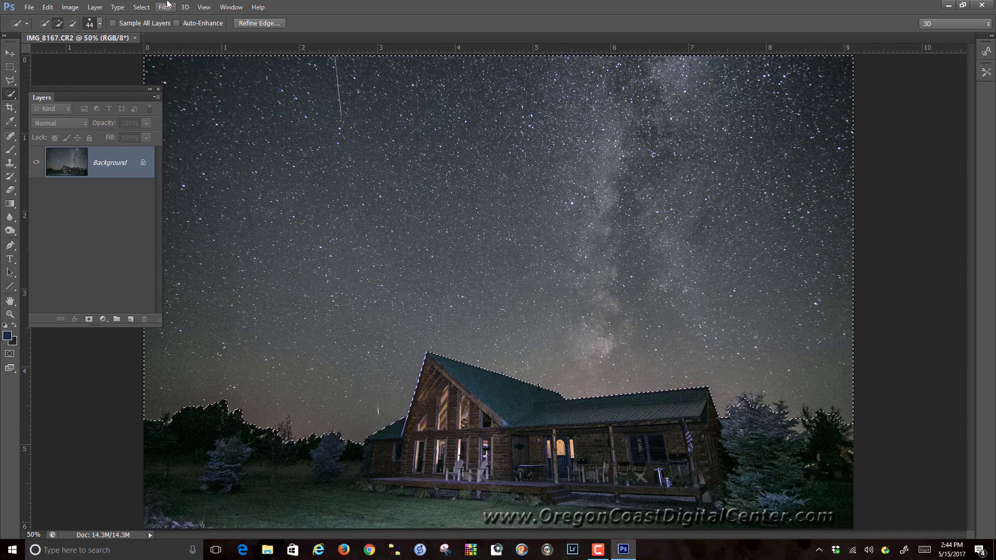
{"action": "left_click", "coordinate": [141, 6]}
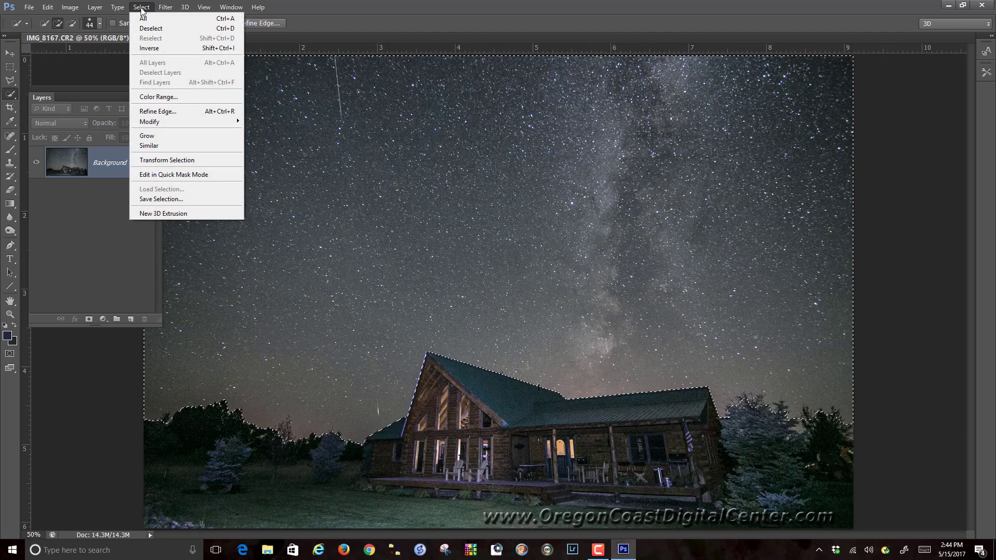
{"action": "left_click", "coordinate": [158, 111]}
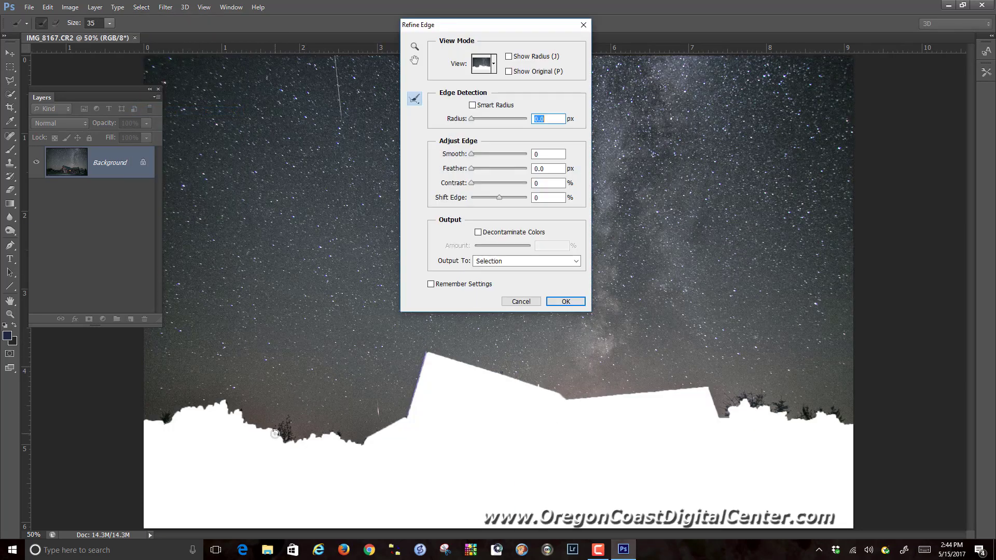
- Brush Refine Radius along the left trees, roof, horizon and right trees, then apply it
{"action": "mouse_move", "coordinate": [279, 426]}
{"action": "left_mouse_down"}
{"action": "mouse_move", "coordinate": [341, 441]}
{"action": "mouse_move", "coordinate": [339, 433]}
{"action": "mouse_move", "coordinate": [273, 443]}
{"action": "mouse_move", "coordinate": [287, 428]}
{"action": "left_mouse_up"}
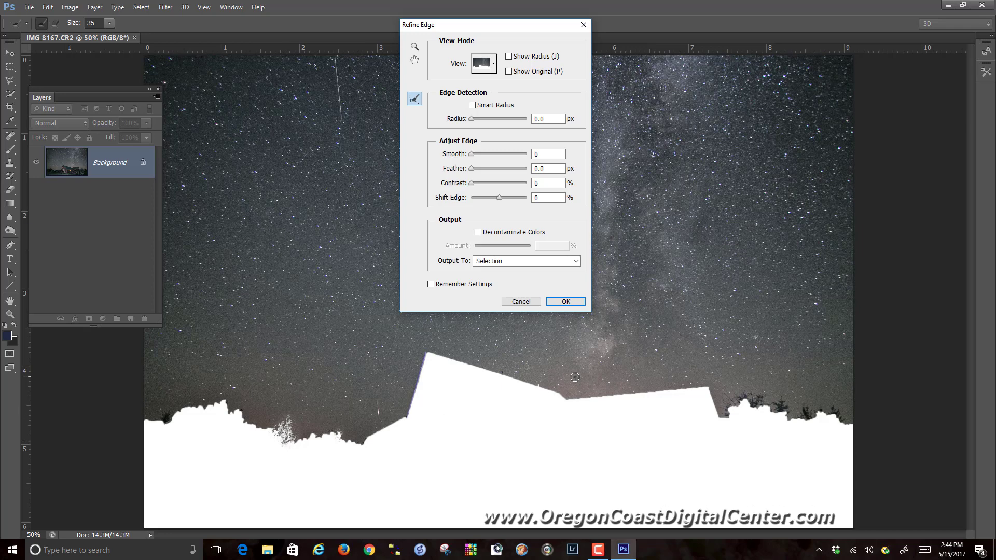
{"action": "mouse_move", "coordinate": [724, 414]}
{"action": "left_mouse_down"}
{"action": "mouse_move", "coordinate": [755, 396]}
{"action": "mouse_move", "coordinate": [763, 407]}
{"action": "mouse_move", "coordinate": [767, 390]}
{"action": "mouse_move", "coordinate": [777, 416]}
{"action": "mouse_move", "coordinate": [784, 400]}
{"action": "mouse_move", "coordinate": [791, 426]}
{"action": "mouse_move", "coordinate": [805, 410]}
{"action": "mouse_move", "coordinate": [817, 425]}
{"action": "mouse_move", "coordinate": [819, 408]}
{"action": "mouse_move", "coordinate": [820, 418]}
{"action": "mouse_move", "coordinate": [796, 420]}
{"action": "mouse_move", "coordinate": [847, 422]}
{"action": "left_mouse_up"}
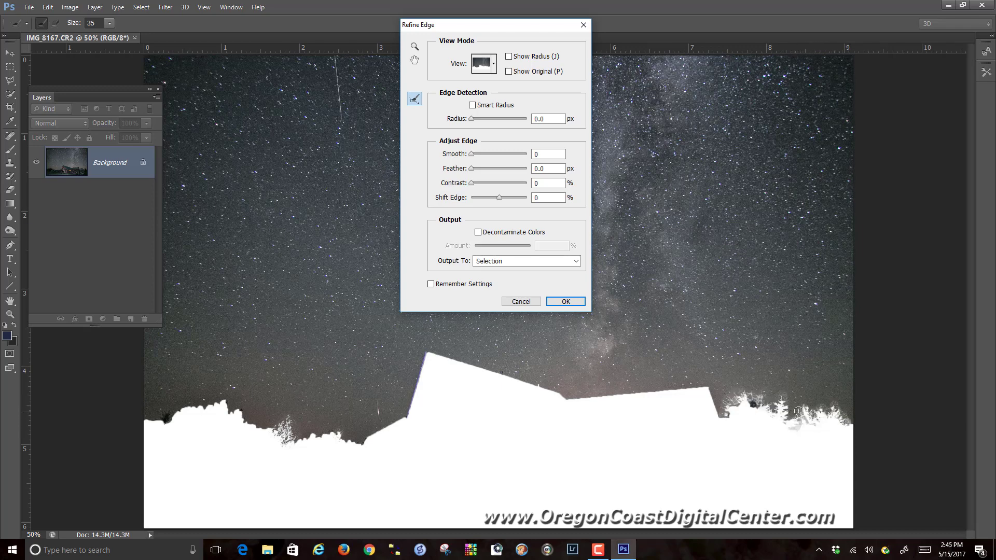
{"action": "left_click_drag", "start_coordinate": [757, 411], "coordinate": [730, 417]}
{"action": "left_click_drag", "start_coordinate": [167, 417], "coordinate": [179, 424]}
{"action": "left_click", "coordinate": [558, 303]}
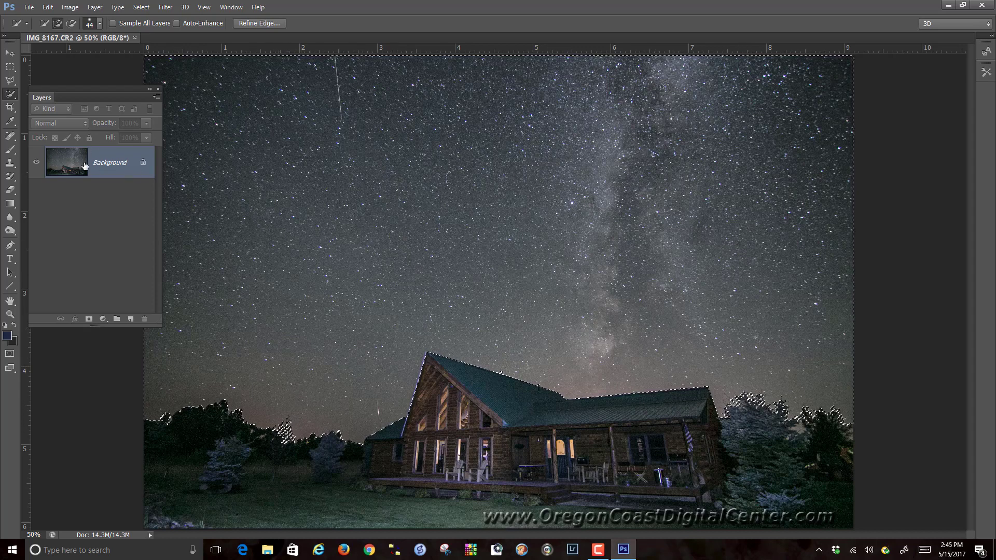
- Copy the selected sky, paste it in place as a new layer, and name it 'Stars'
{"action": "left_click", "coordinate": [47, 7]}
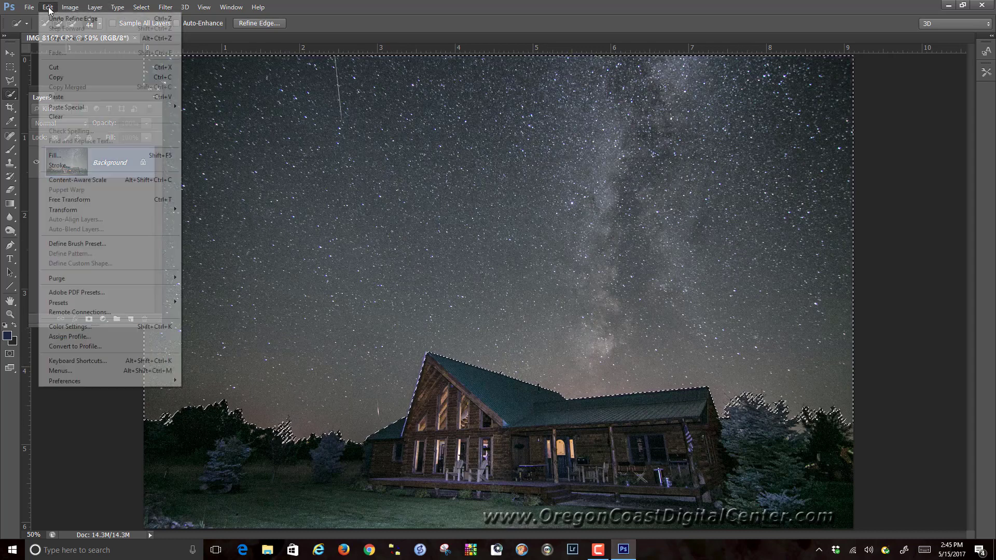
{"action": "left_click", "coordinate": [63, 77]}
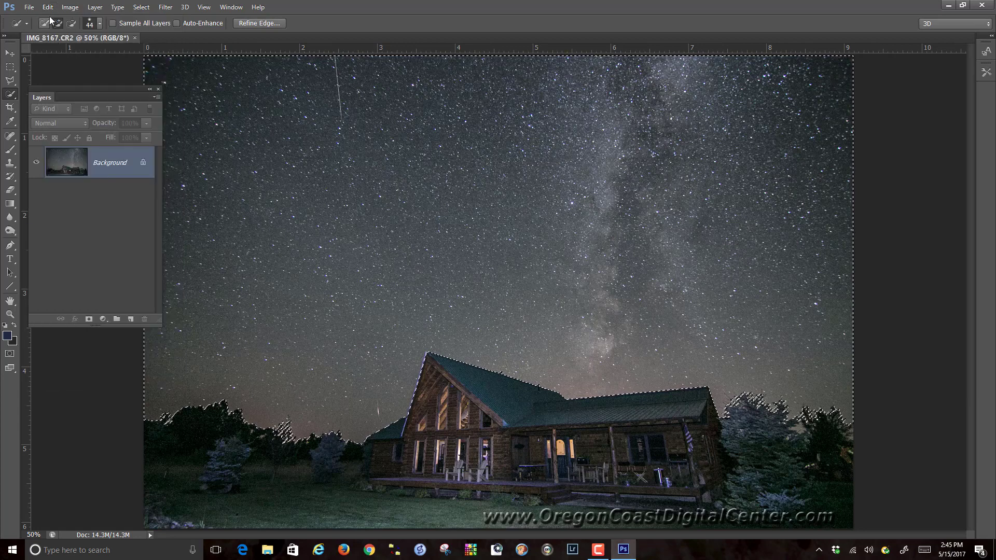
{"action": "left_click", "coordinate": [49, 8]}
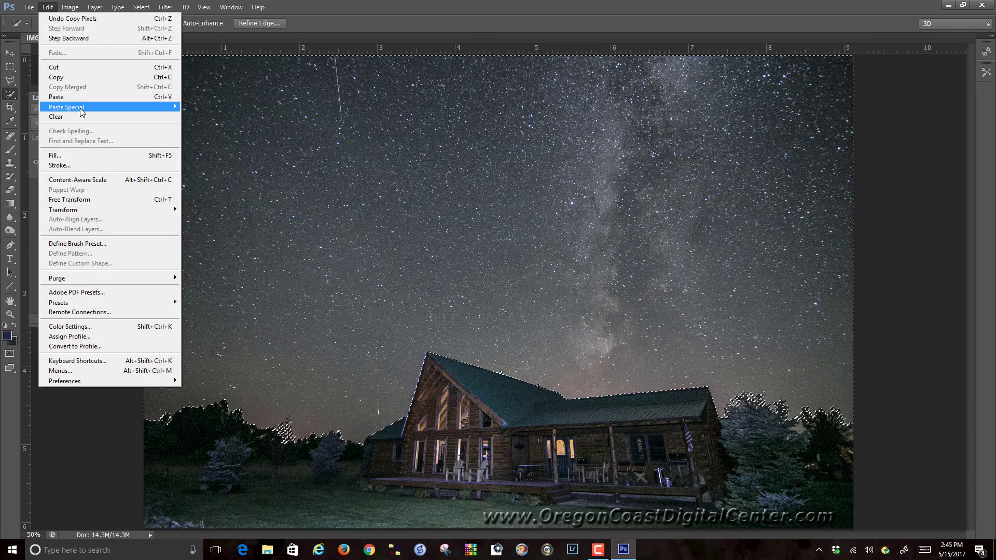
{"action": "mouse_move", "coordinate": [80, 107]}
{"action": "left_click", "coordinate": [215, 108]}
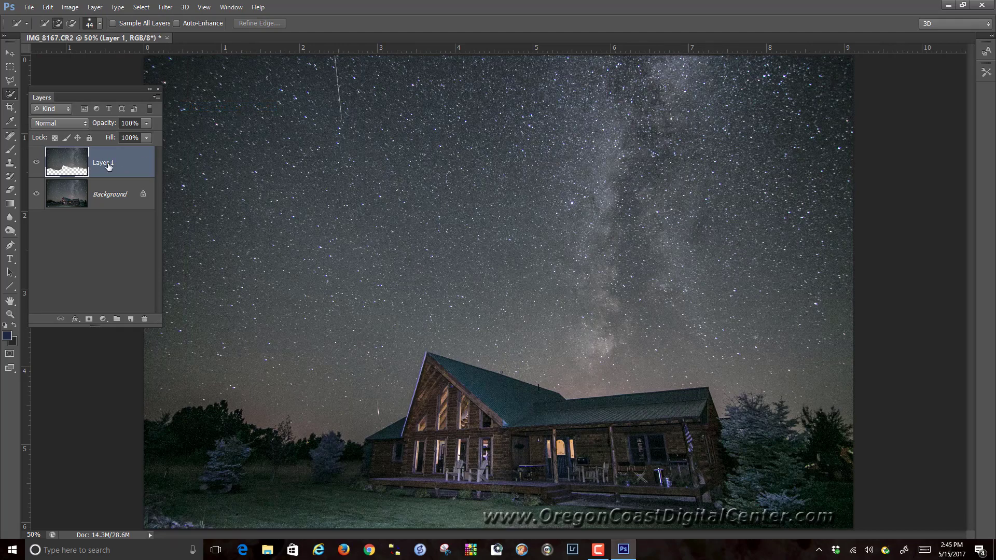
{"action": "double_click", "coordinate": [110, 163]}
{"action": "type", "text": "Stars"}
{"action": "left_click", "coordinate": [85, 260]}
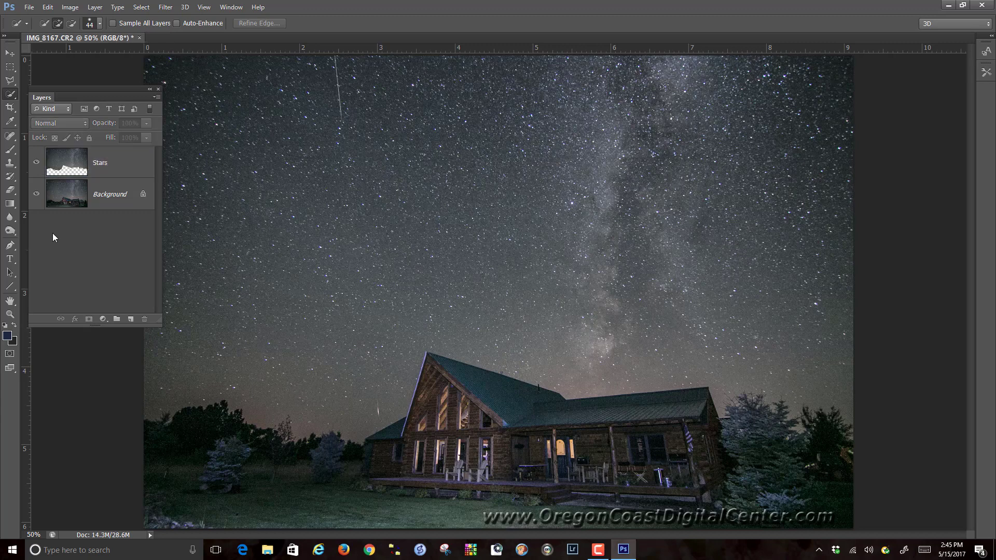
- Convert the Background into a regular layer named 'House and Grass'
{"action": "left_click", "coordinate": [113, 201]}
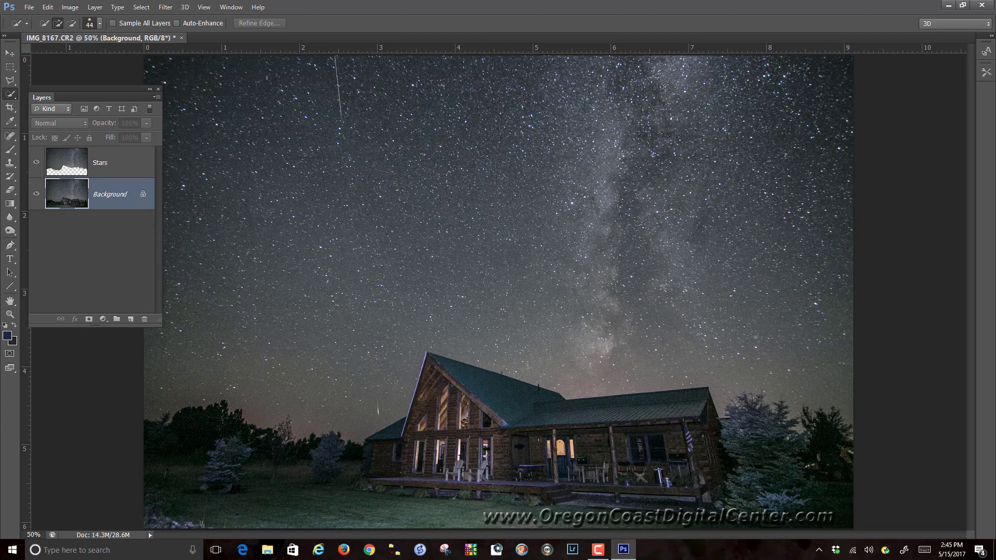
{"action": "double_click", "coordinate": [103, 196]}
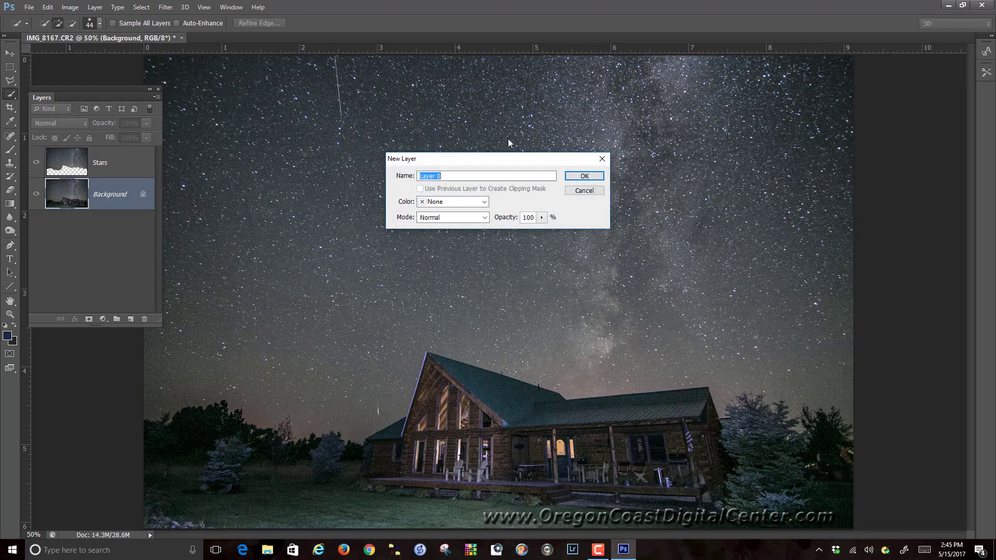
{"action": "type", "text": "House and Grass"}
{"action": "left_click", "coordinate": [601, 176]}
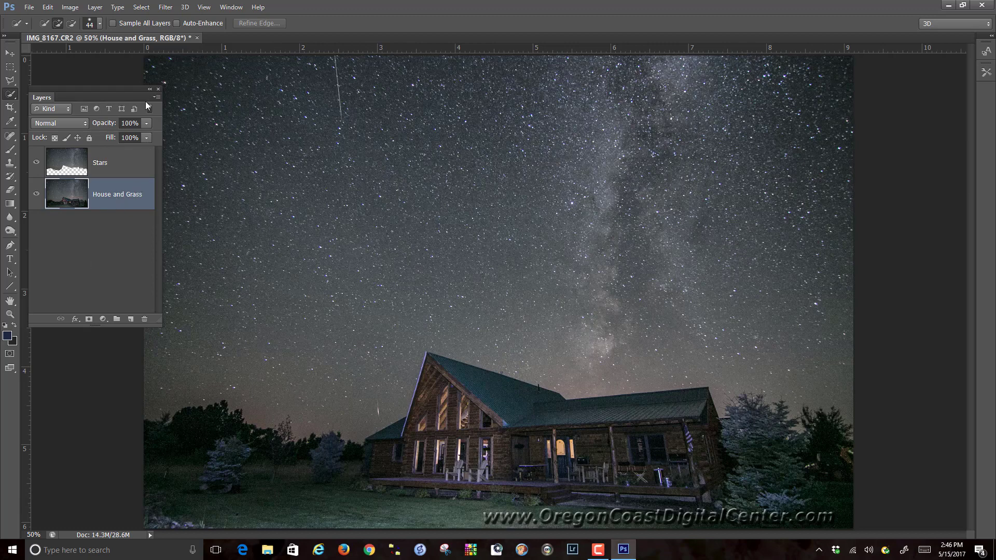
{"action": "left_click_drag", "start_coordinate": [123, 90], "coordinate": [128, 83]}
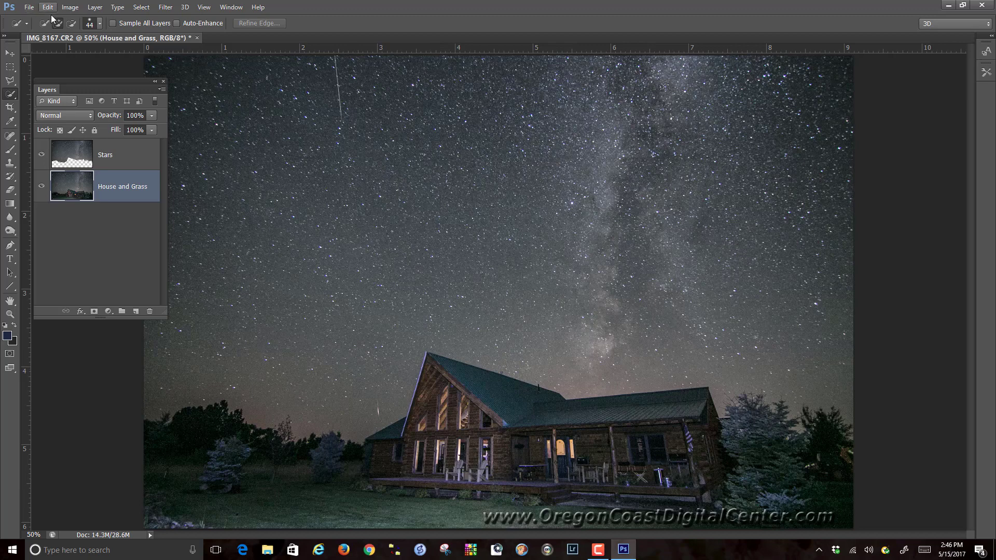
- Add a Brightness/Contrast adjustment layer set to Brightness -79 and Contrast -9
{"action": "left_click", "coordinate": [71, 7]}
{"action": "mouse_move", "coordinate": [104, 33]}
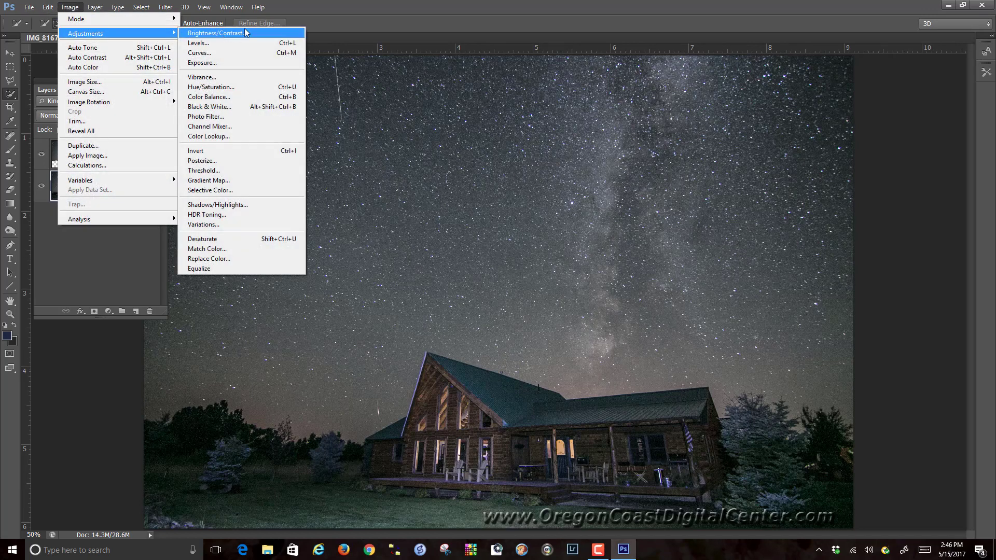
{"action": "left_click", "coordinate": [356, 6]}
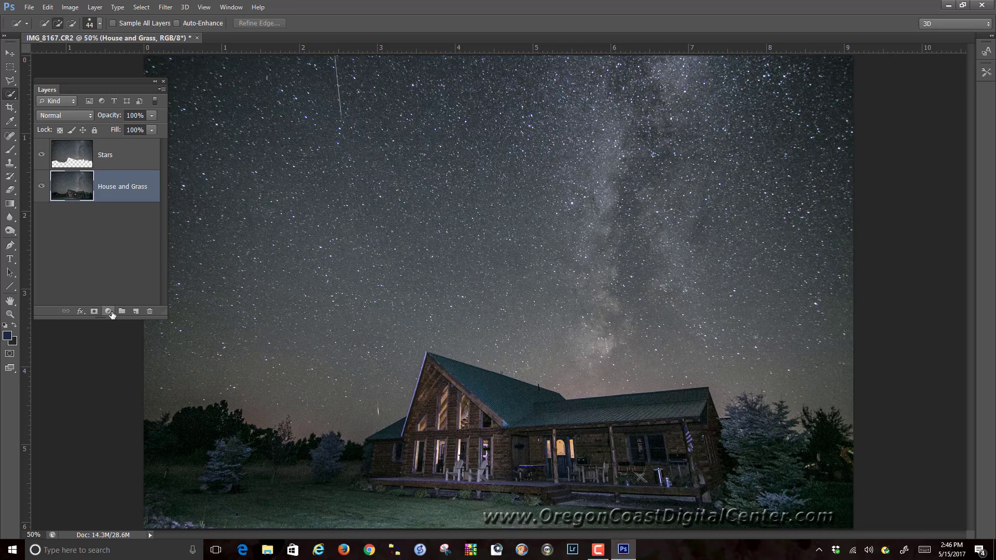
{"action": "left_click", "coordinate": [108, 311]}
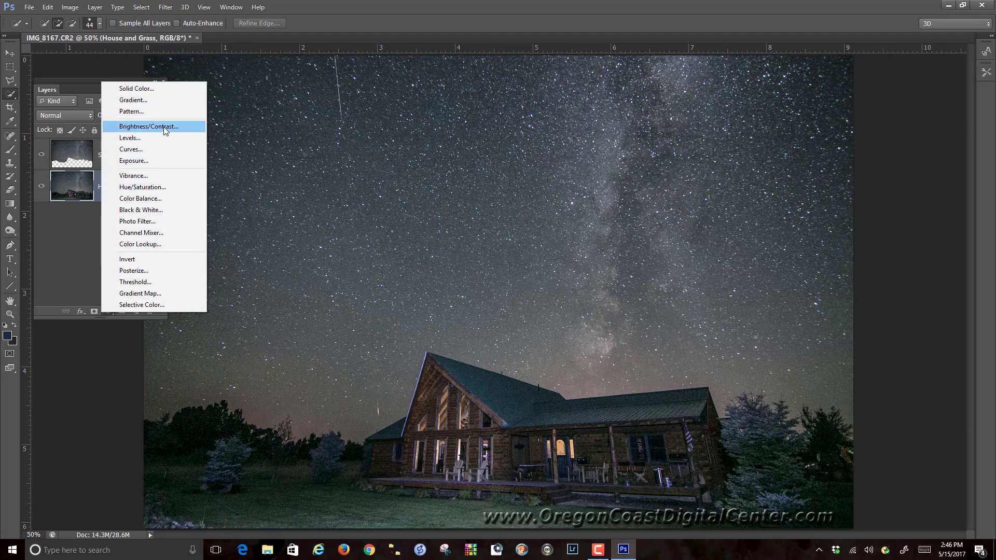
{"action": "left_click", "coordinate": [197, 126]}
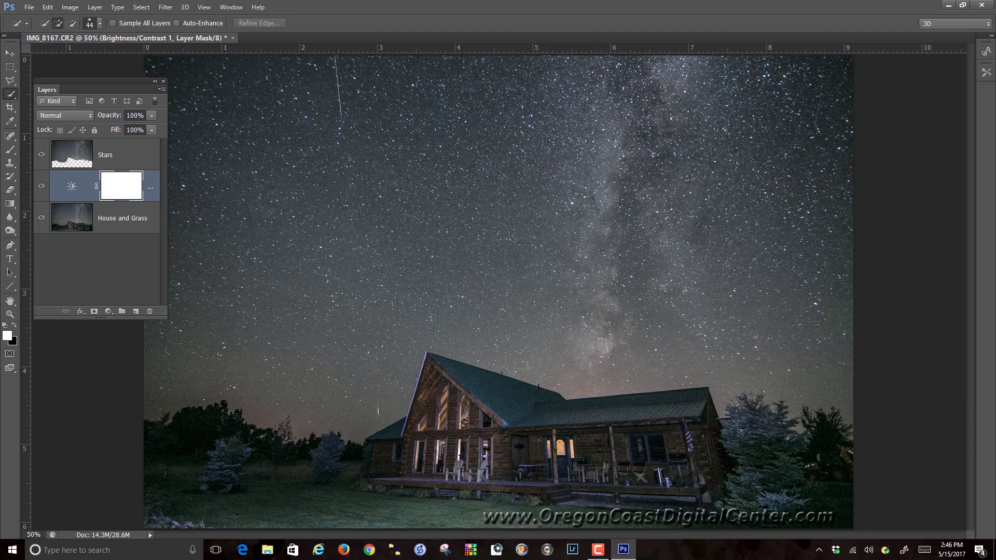
{"action": "left_click_drag", "start_coordinate": [736, 191], "coordinate": [259, 114]}
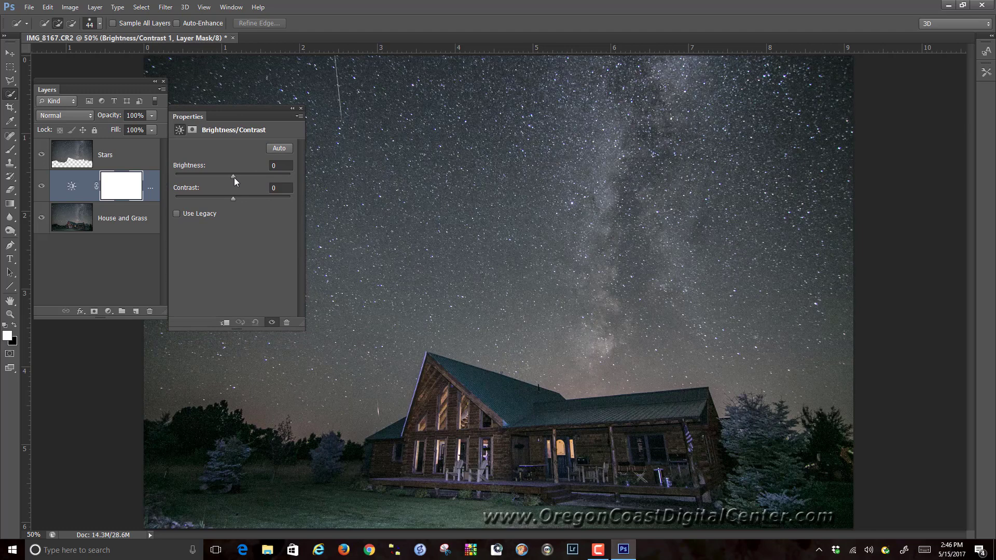
{"action": "left_click_drag", "start_coordinate": [230, 176], "coordinate": [202, 178]}
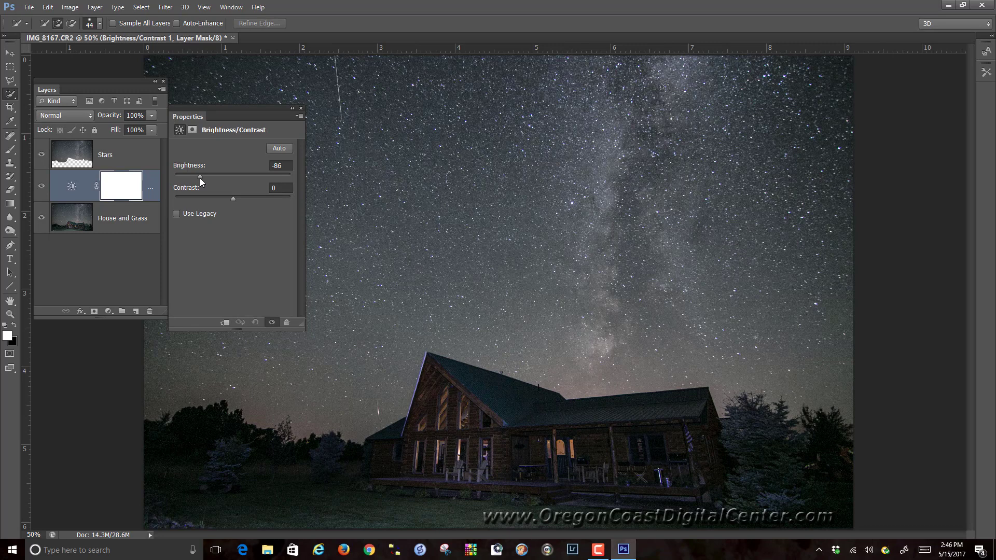
{"action": "left_click_drag", "start_coordinate": [233, 198], "coordinate": [231, 199]}
- Draw a short black-to-white gradient on the adjustment's mask from the image bottom upward
{"action": "left_click", "coordinate": [125, 193]}
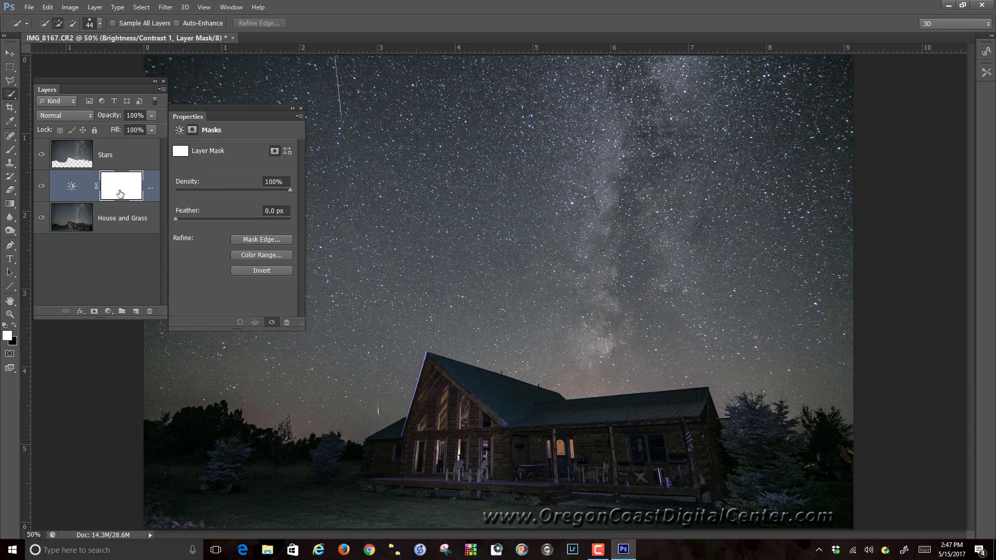
{"action": "left_click", "coordinate": [8, 204]}
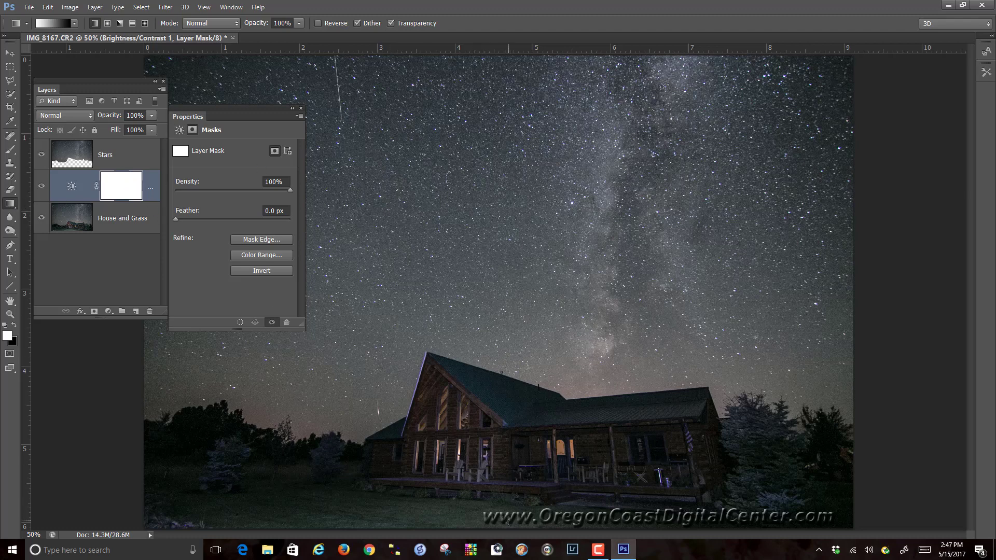
{"action": "left_click_drag", "start_coordinate": [508, 528], "coordinate": [509, 348]}
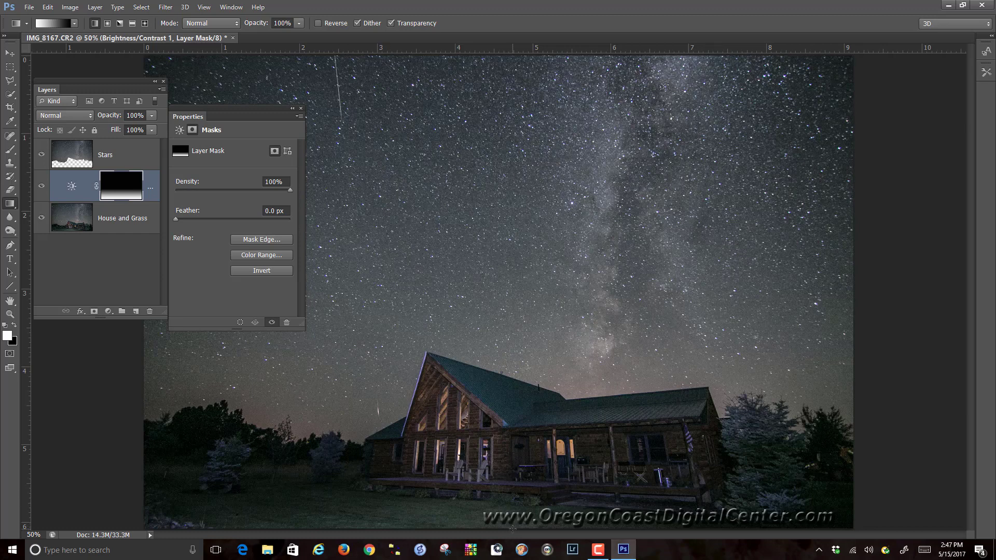
{"action": "left_click_drag", "start_coordinate": [513, 516], "coordinate": [513, 460]}
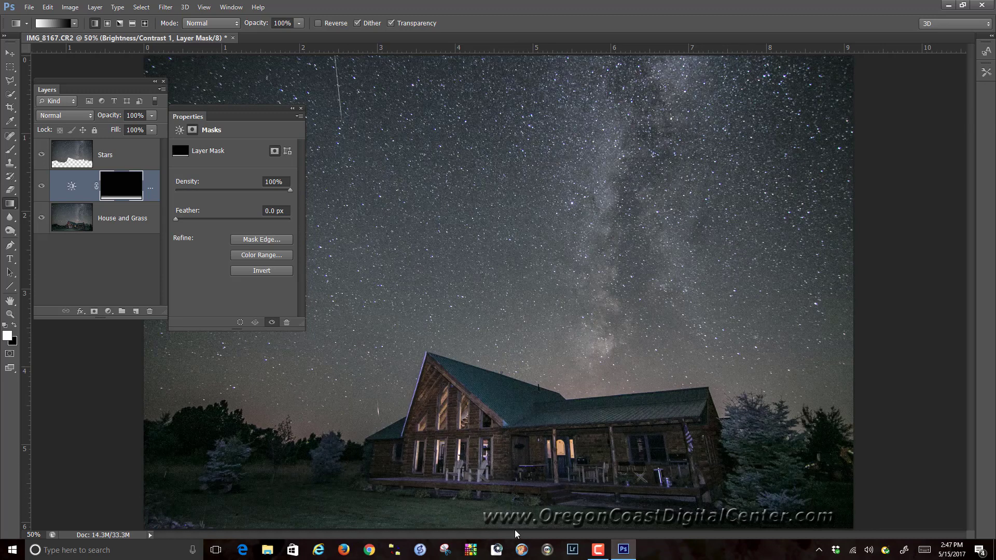
{"action": "left_click_drag", "start_coordinate": [517, 529], "coordinate": [515, 294]}
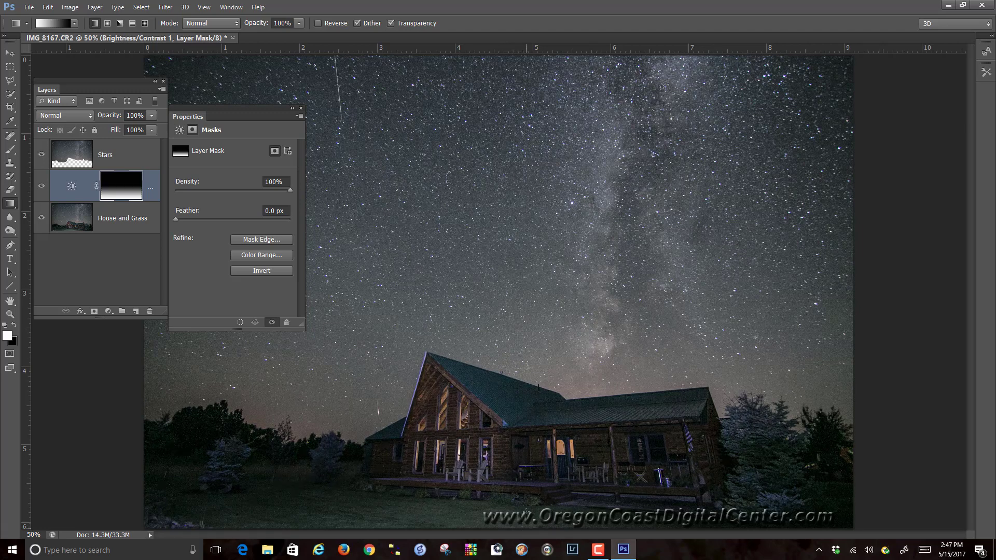
{"action": "left_click_drag", "start_coordinate": [526, 519], "coordinate": [523, 447]}
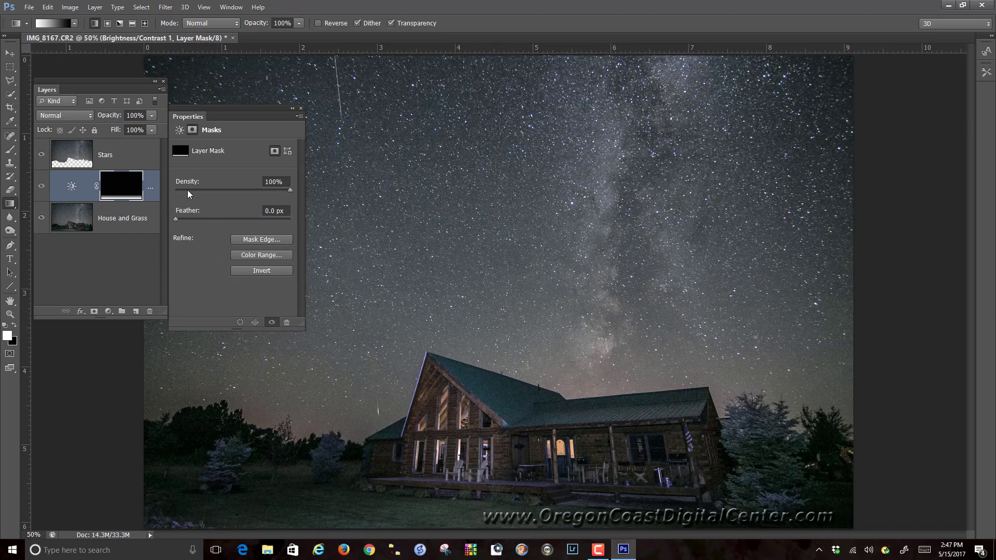
- Darken the foreground a little more, toggling the adjustment's visibility to compare
{"action": "left_click", "coordinate": [73, 187]}
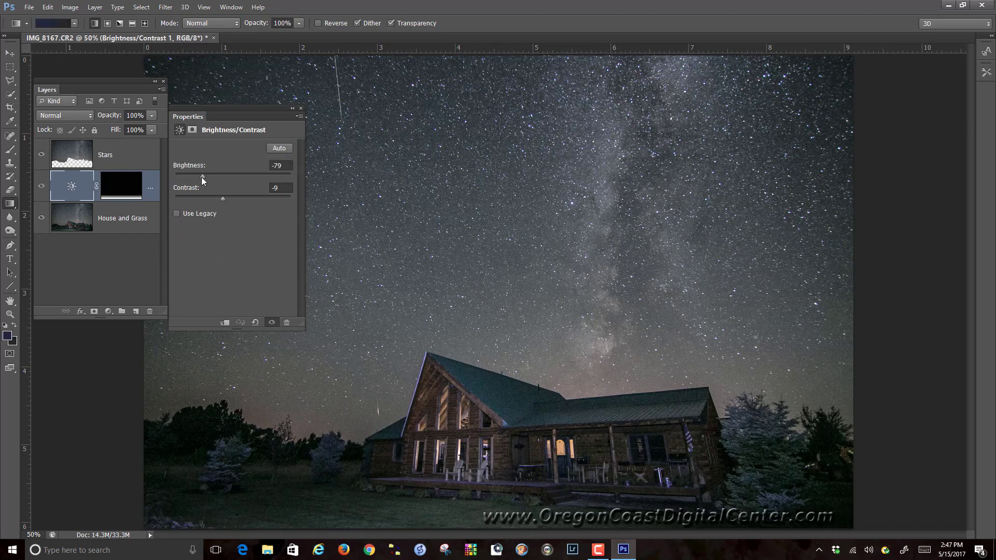
{"action": "left_click_drag", "start_coordinate": [201, 175], "coordinate": [216, 199]}
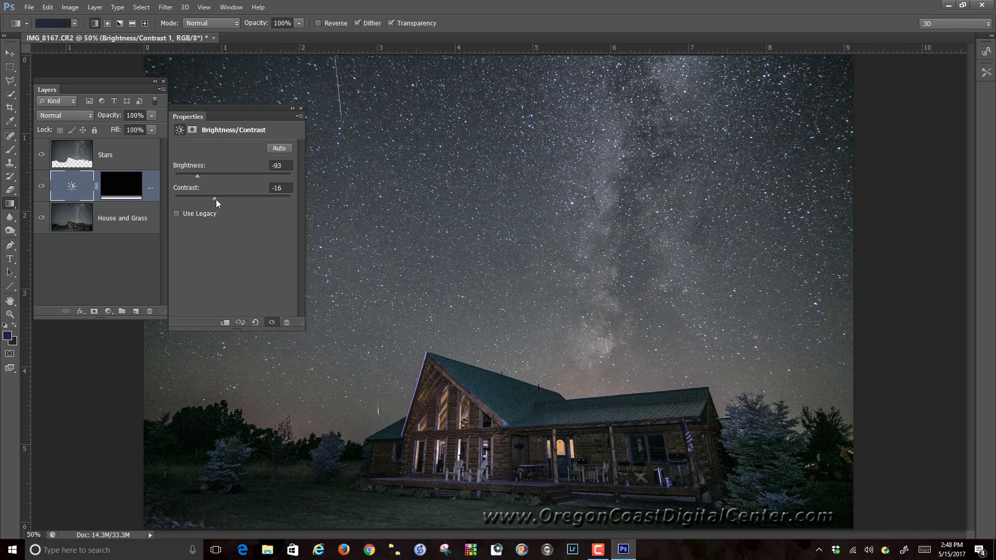
{"action": "left_click", "coordinate": [42, 188]}
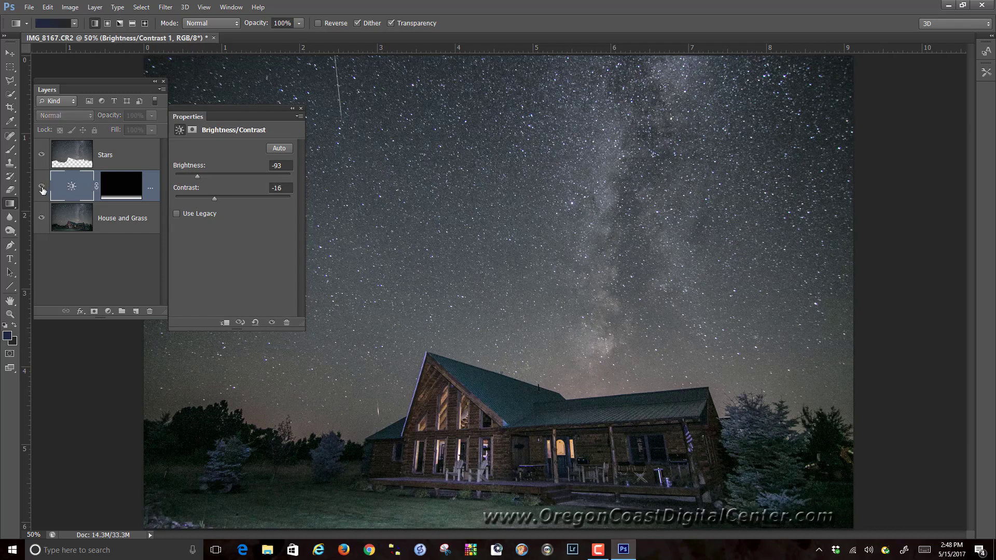
{"action": "left_click", "coordinate": [42, 187]}
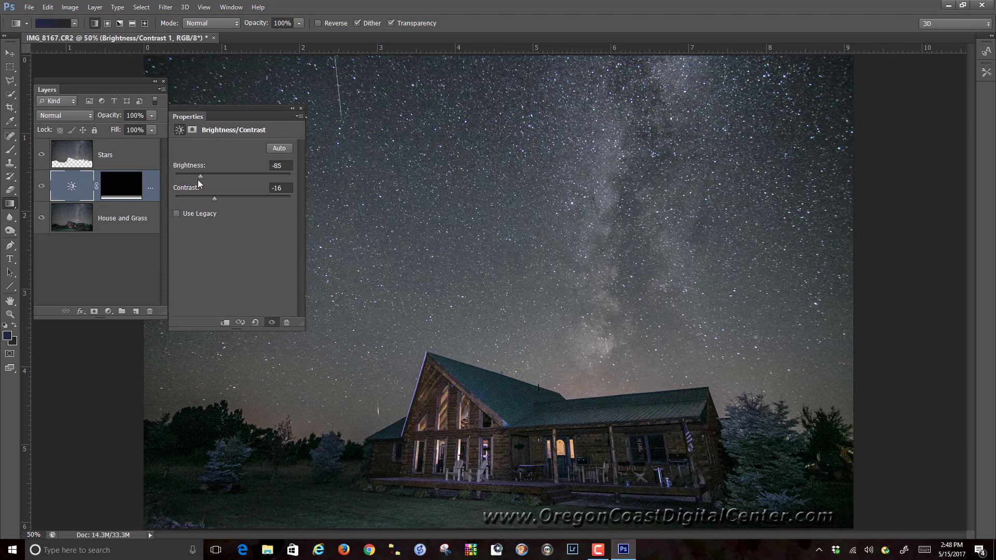
{"action": "left_click", "coordinate": [301, 109]}
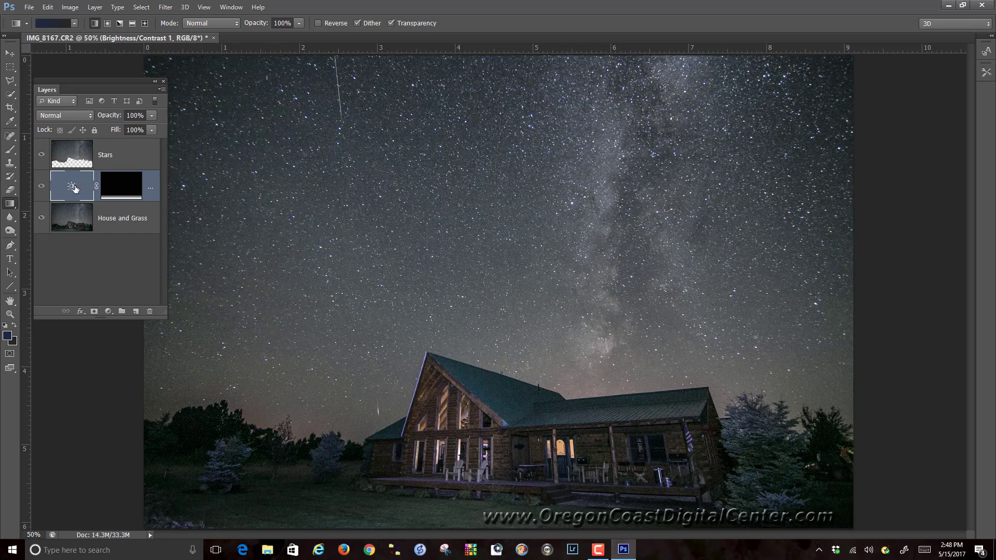
- Ease the Brightness/Contrast darkening back slightly and select the Stars layer
{"action": "double_click", "coordinate": [72, 188]}
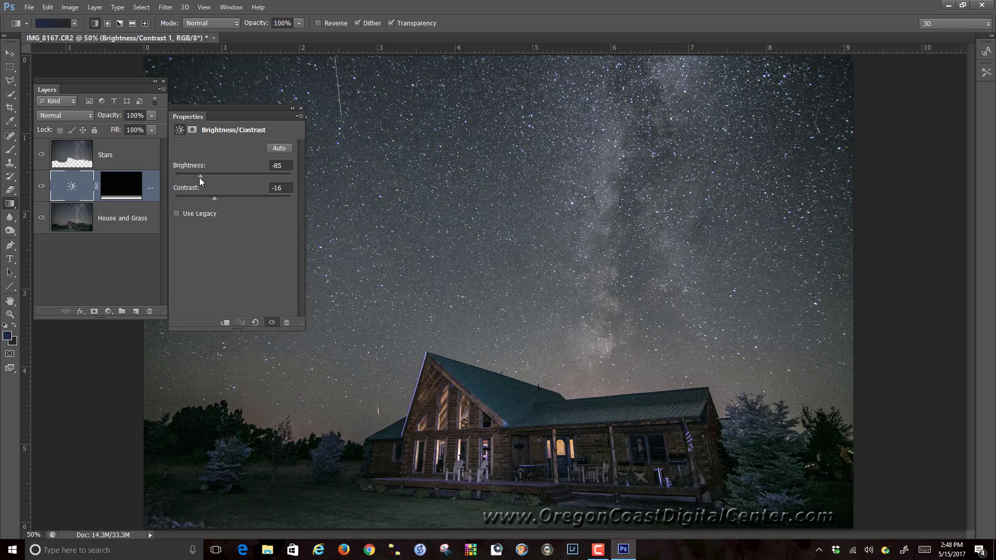
{"action": "left_click_drag", "start_coordinate": [200, 175], "coordinate": [204, 176]}
{"action": "left_click", "coordinate": [301, 108]}
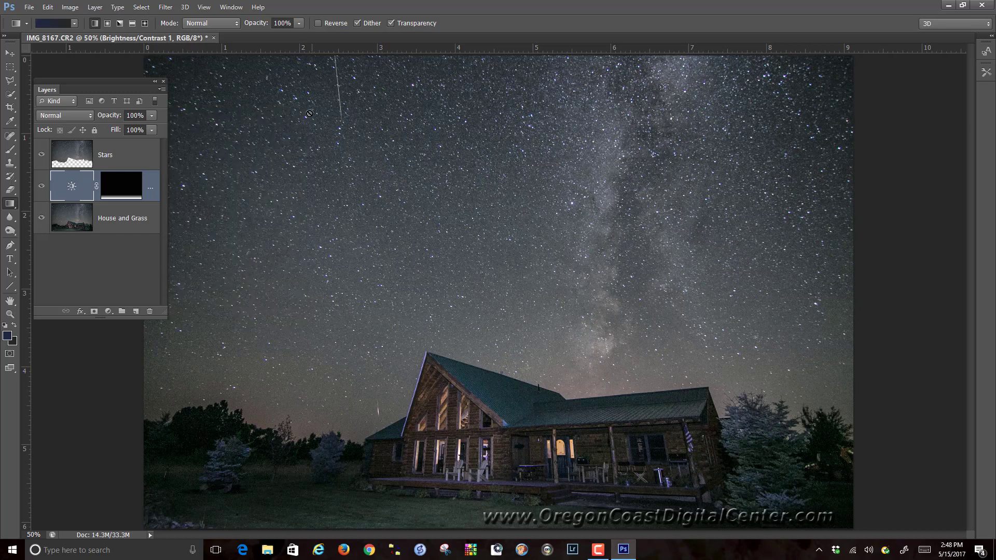
{"action": "left_click", "coordinate": [82, 156]}
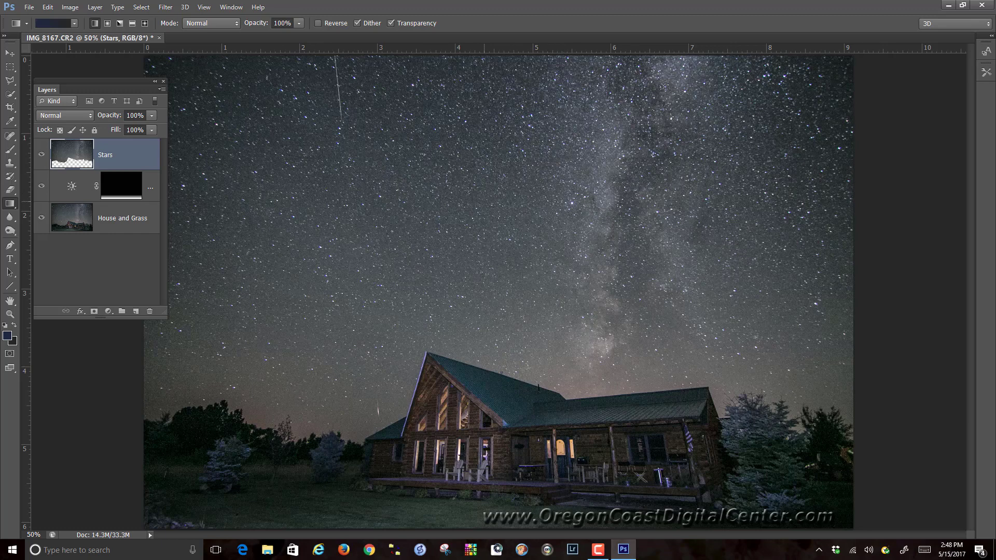
- Apply Levels to the Stars layer with input levels 17, 0.66 and 199
{"action": "left_click", "coordinate": [73, 10]}
{"action": "mouse_move", "coordinate": [86, 35]}
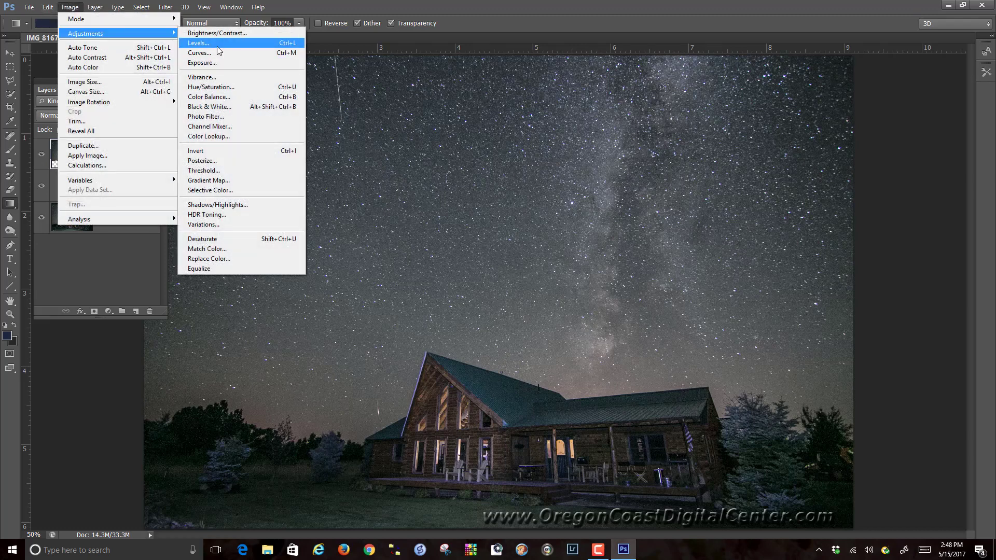
{"action": "left_click", "coordinate": [217, 45]}
{"action": "left_click_drag", "start_coordinate": [814, 263], "coordinate": [667, 116]}
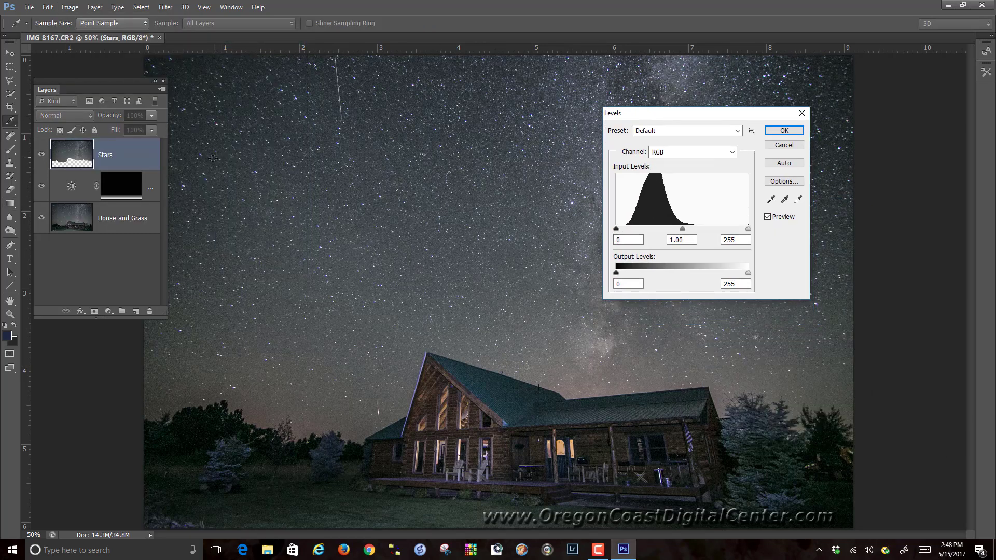
{"action": "left_click_drag", "start_coordinate": [617, 229], "coordinate": [626, 229]}
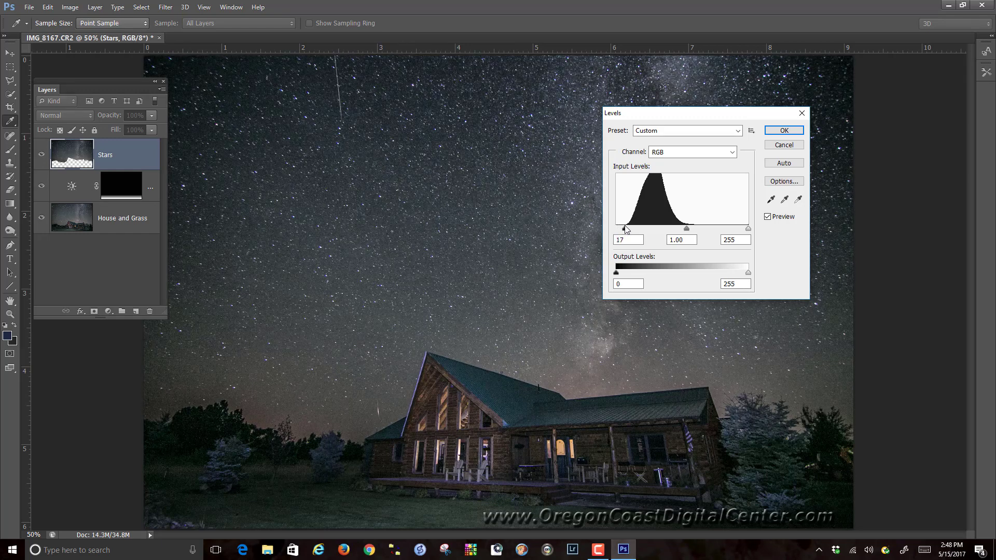
{"action": "left_click_drag", "start_coordinate": [748, 228], "coordinate": [686, 235]}
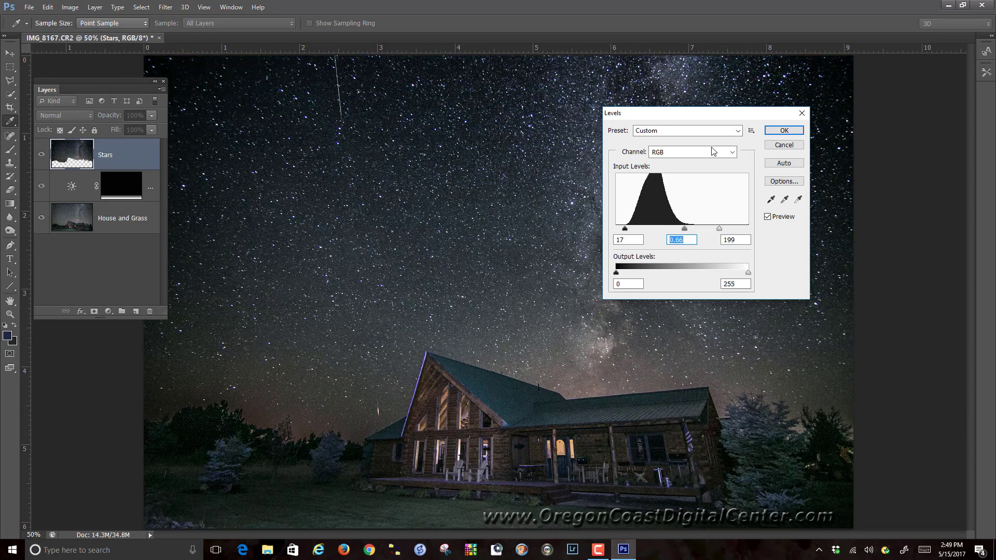
{"action": "left_click", "coordinate": [784, 131]}
{"action": "key", "text": "g"}
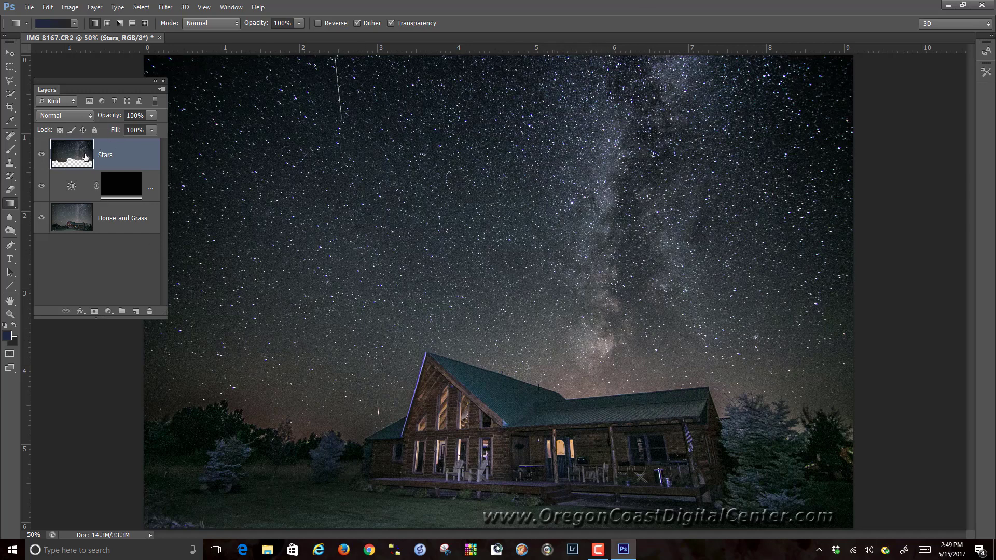
- Draw a 75 px-feathered Lasso selection around the Milky Way band, then zoom out
{"action": "left_click", "coordinate": [8, 83]}
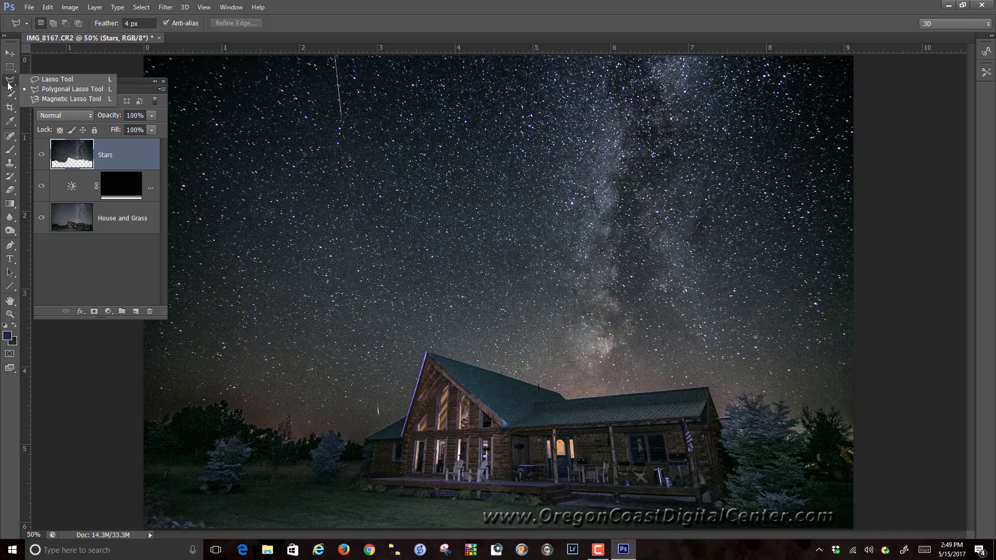
{"action": "left_click", "coordinate": [66, 83]}
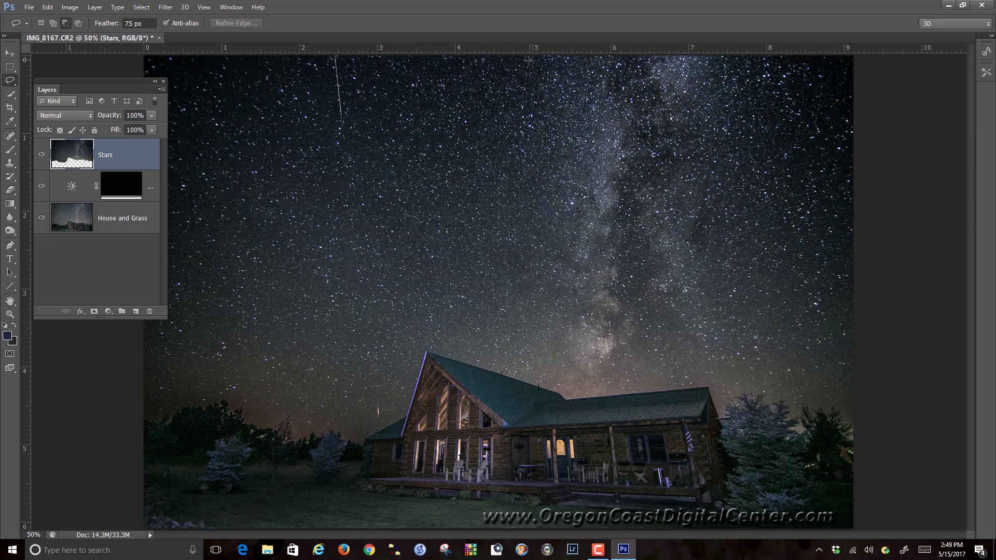
{"action": "mouse_move", "coordinate": [528, 61]}
{"action": "left_mouse_down"}
{"action": "mouse_move", "coordinate": [511, 149]}
{"action": "mouse_move", "coordinate": [511, 239]}
{"action": "mouse_move", "coordinate": [532, 313]}
{"action": "left_mouse_up"}
{"action": "mouse_move", "coordinate": [665, 298]}
{"action": "left_mouse_down"}
{"action": "mouse_move", "coordinate": [697, 193]}
{"action": "mouse_move", "coordinate": [709, 99]}
{"action": "mouse_move", "coordinate": [692, 54]}
{"action": "mouse_move", "coordinate": [640, 31]}
{"action": "mouse_move", "coordinate": [548, 42]}
{"action": "mouse_move", "coordinate": [531, 56]}
{"action": "left_mouse_up"}
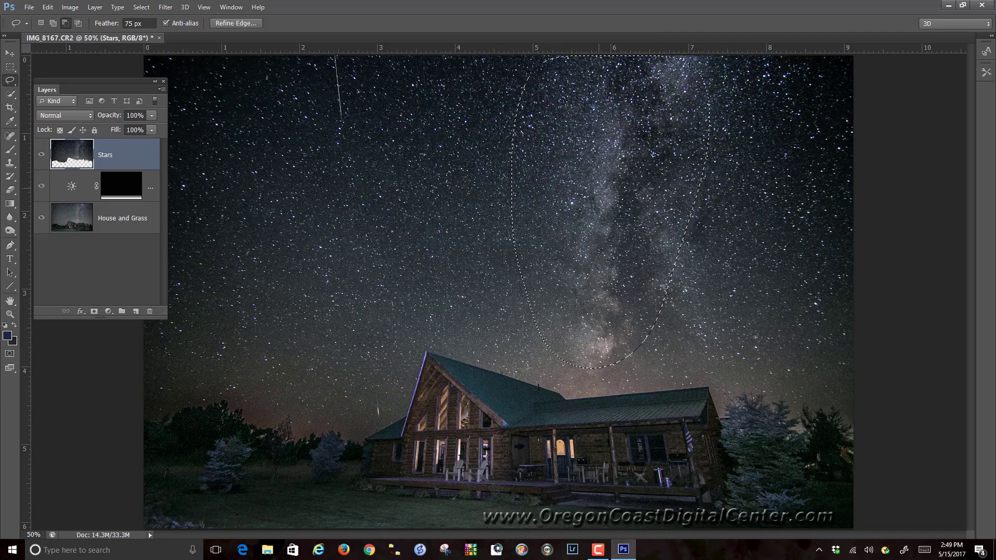
{"action": "key", "text": "ctrl+minus"}
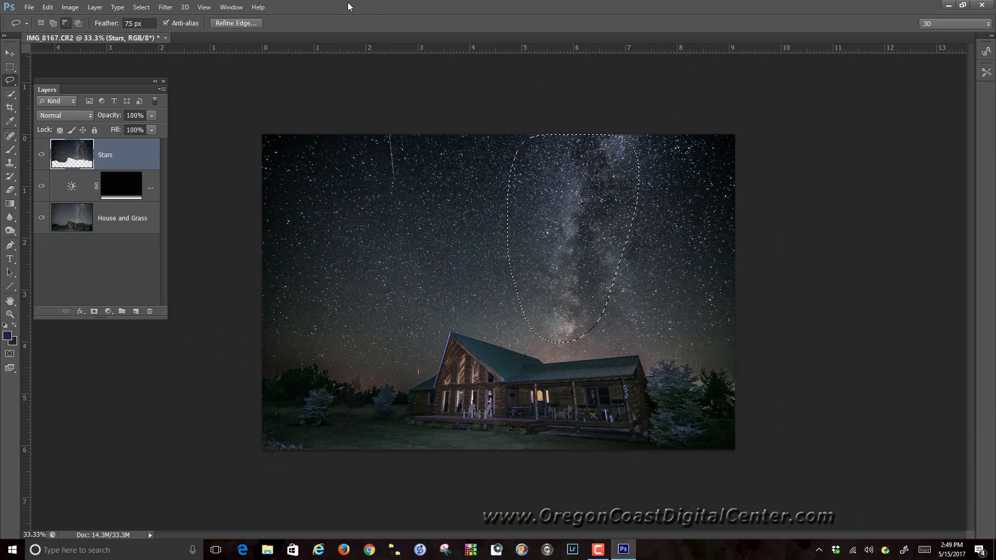
- Free-transform the Milky Way selection to about 107% width with a slight clockwise tilt, and commit
{"action": "left_click", "coordinate": [145, 8]}
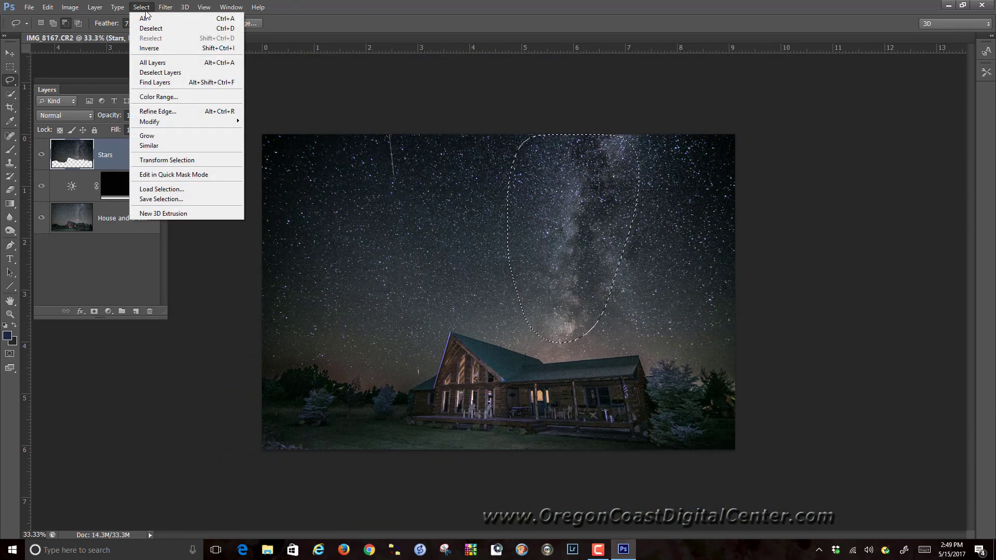
{"action": "left_click", "coordinate": [180, 160]}
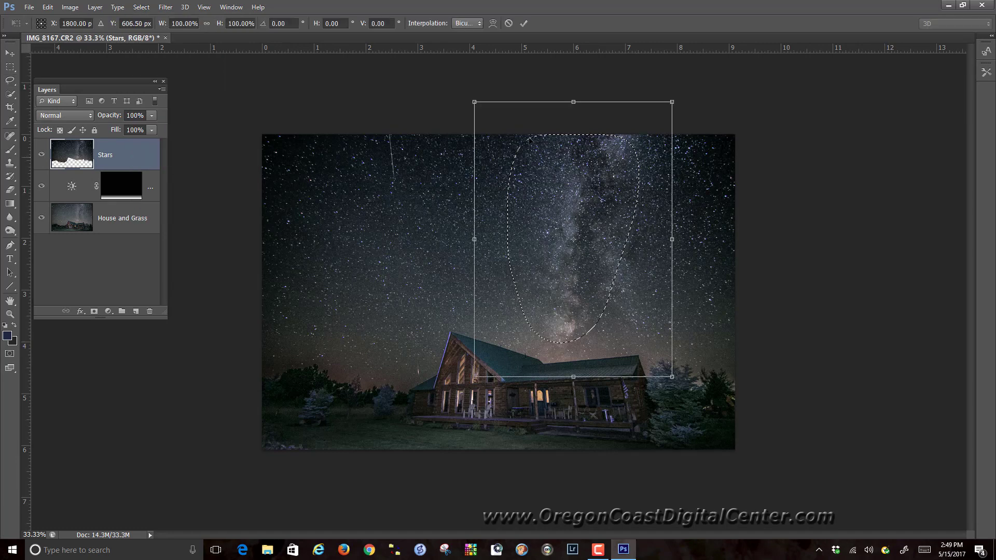
{"action": "left_click_drag", "start_coordinate": [574, 97], "coordinate": [575, 77]}
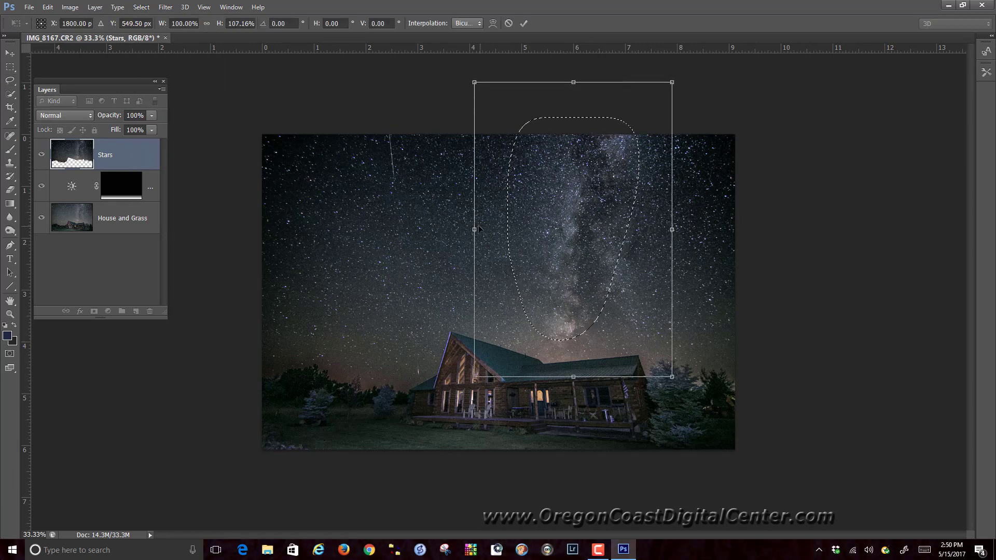
{"action": "left_click_drag", "start_coordinate": [474, 229], "coordinate": [469, 229]}
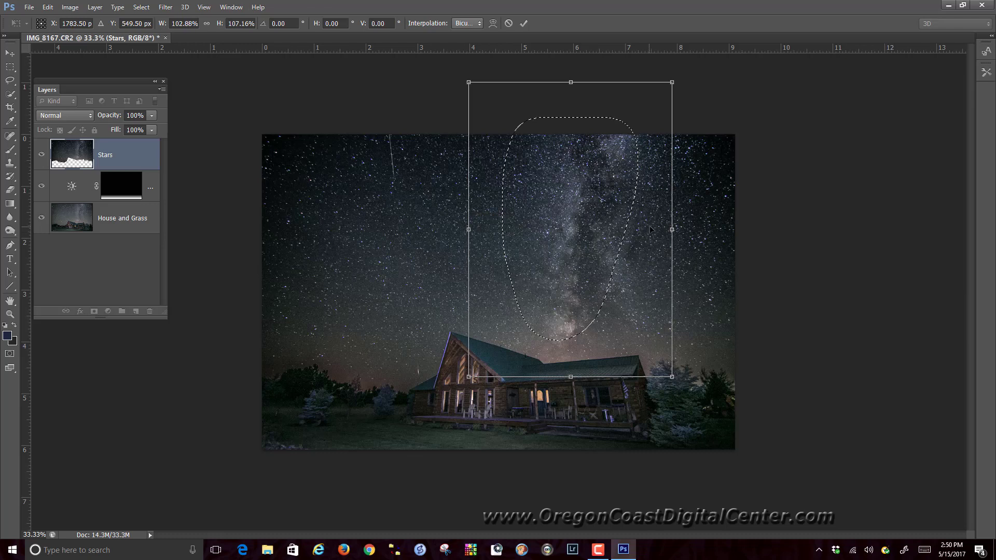
{"action": "left_click_drag", "start_coordinate": [672, 230], "coordinate": [680, 230]}
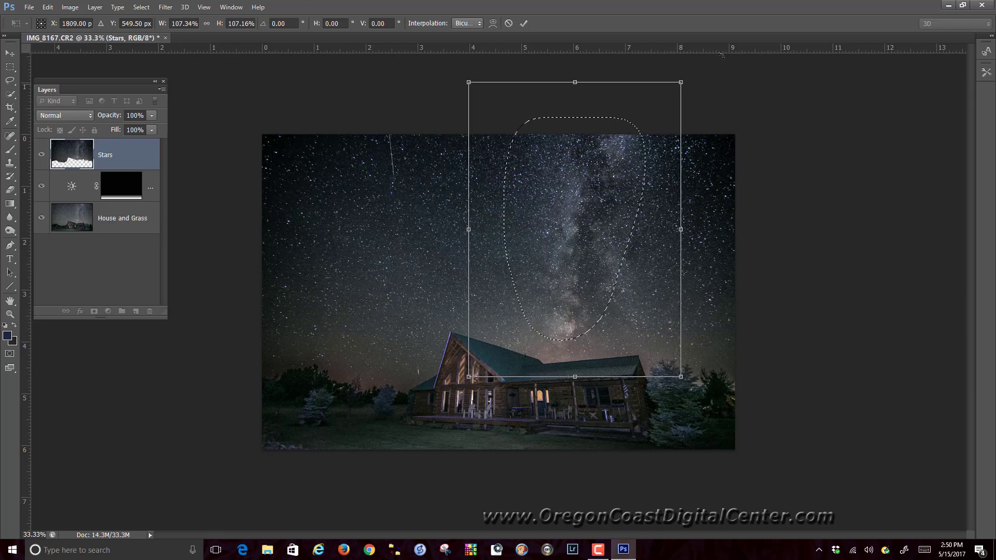
{"action": "left_click_drag", "start_coordinate": [700, 79], "coordinate": [717, 81]}
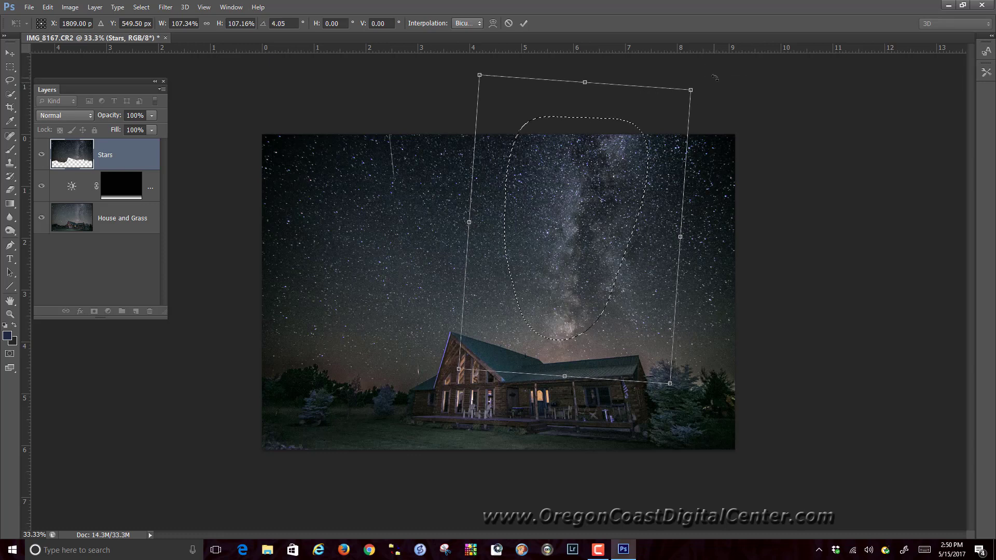
{"action": "left_click", "coordinate": [527, 25]}
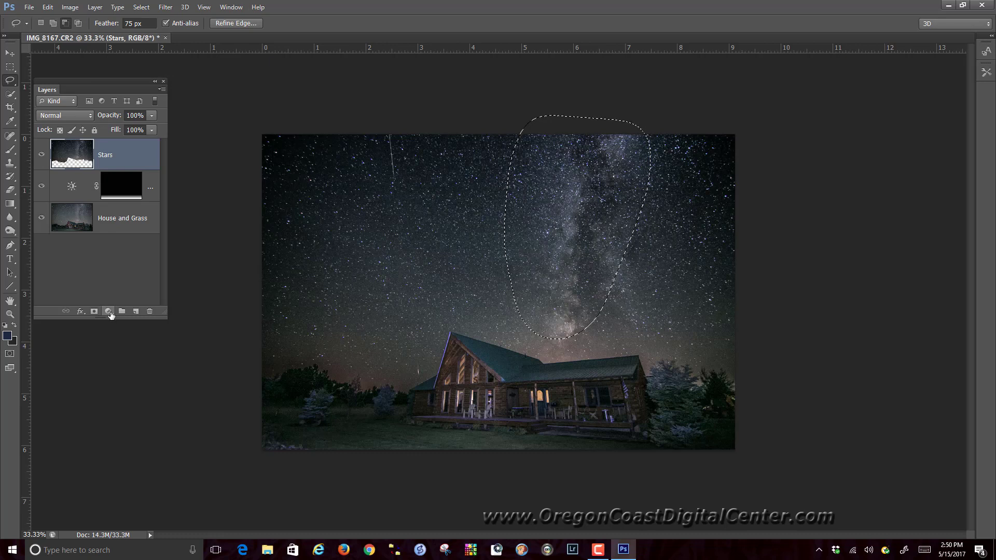
- Add a Levels adjustment layer masked to the sky, with black point 10 and white point 209
{"action": "left_click", "coordinate": [109, 311]}
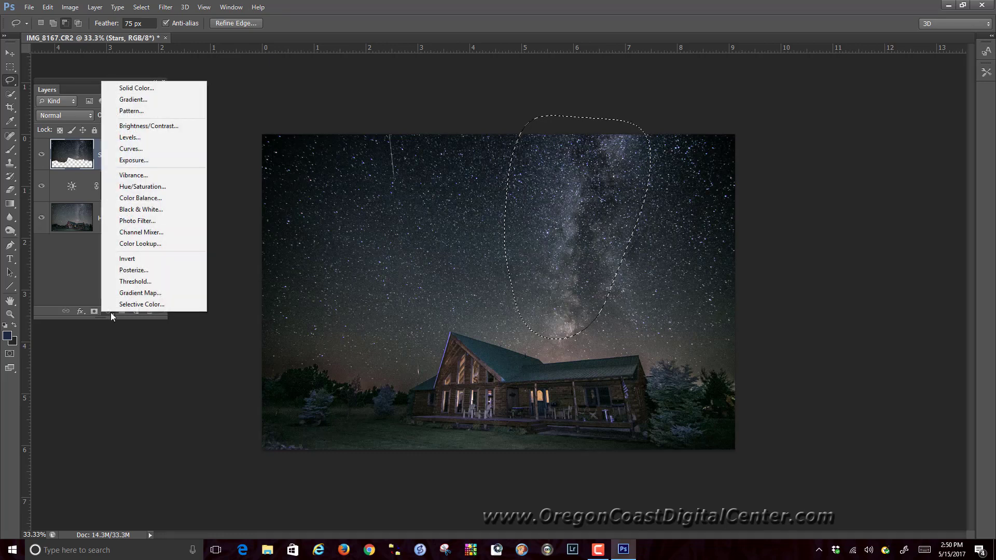
{"action": "left_click", "coordinate": [129, 138]}
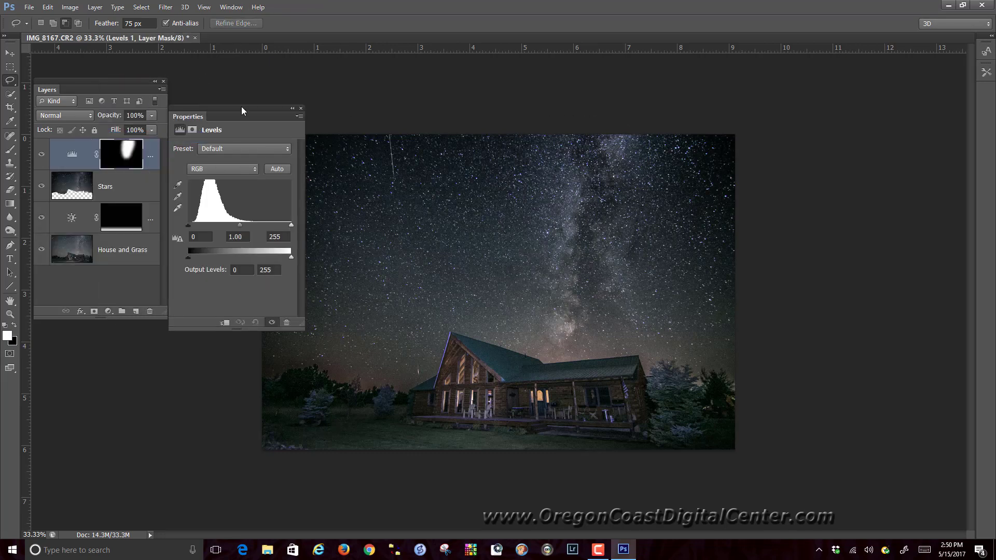
{"action": "left_click_drag", "start_coordinate": [242, 110], "coordinate": [259, 84]}
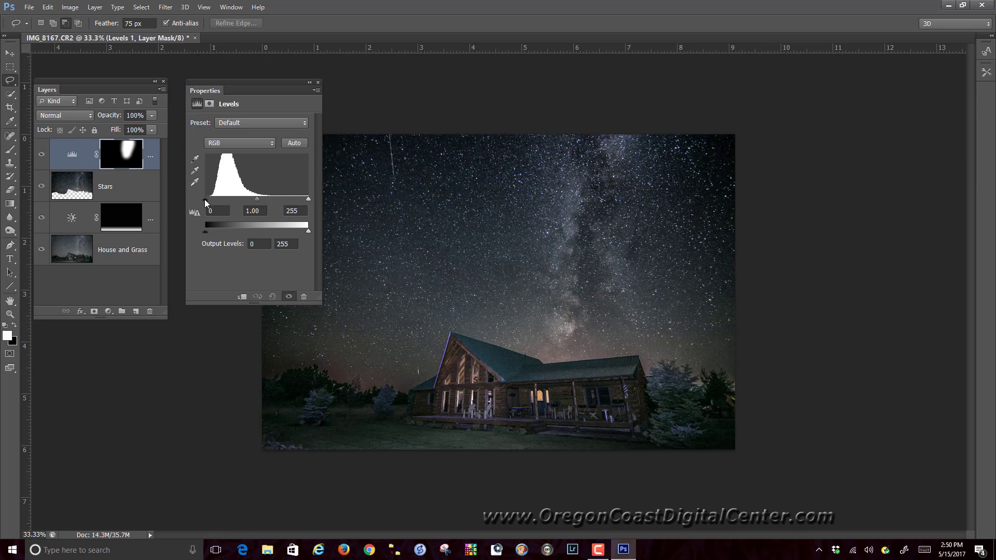
{"action": "left_click_drag", "start_coordinate": [206, 202], "coordinate": [291, 202]}
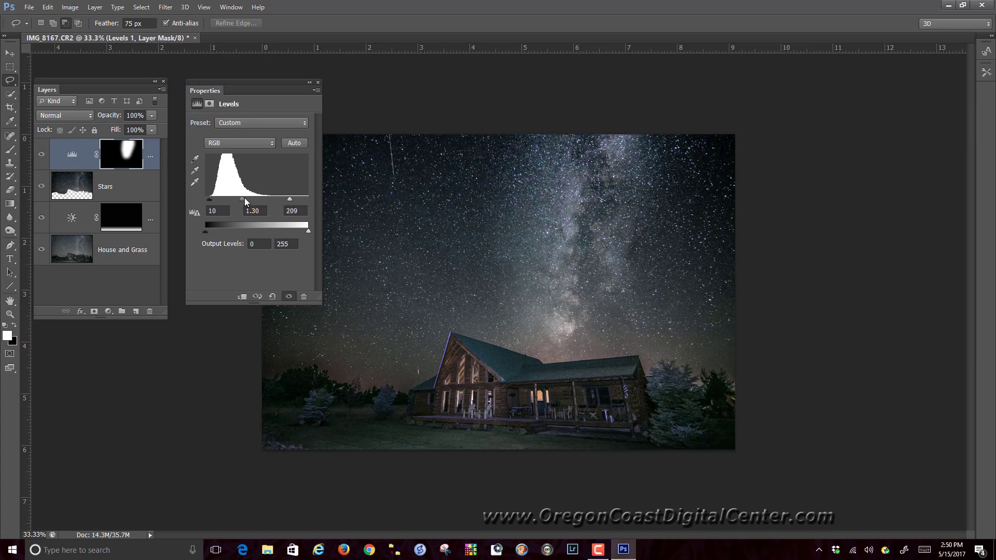
{"action": "left_click_drag", "start_coordinate": [242, 201], "coordinate": [244, 201]}
{"action": "left_click", "coordinate": [318, 83]}
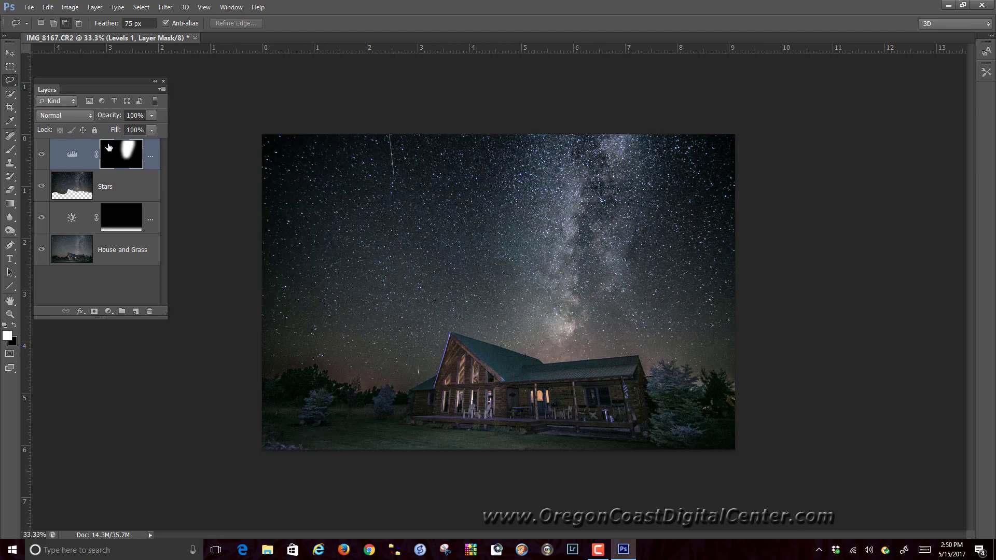
- Toggle the Levels layer to compare, set its midtones to 1.07, and fit the image on screen
{"action": "left_click", "coordinate": [42, 155]}
{"action": "left_click", "coordinate": [42, 156]}
{"action": "double_click", "coordinate": [75, 158]}
{"action": "left_click_drag", "start_coordinate": [245, 206], "coordinate": [248, 209]}
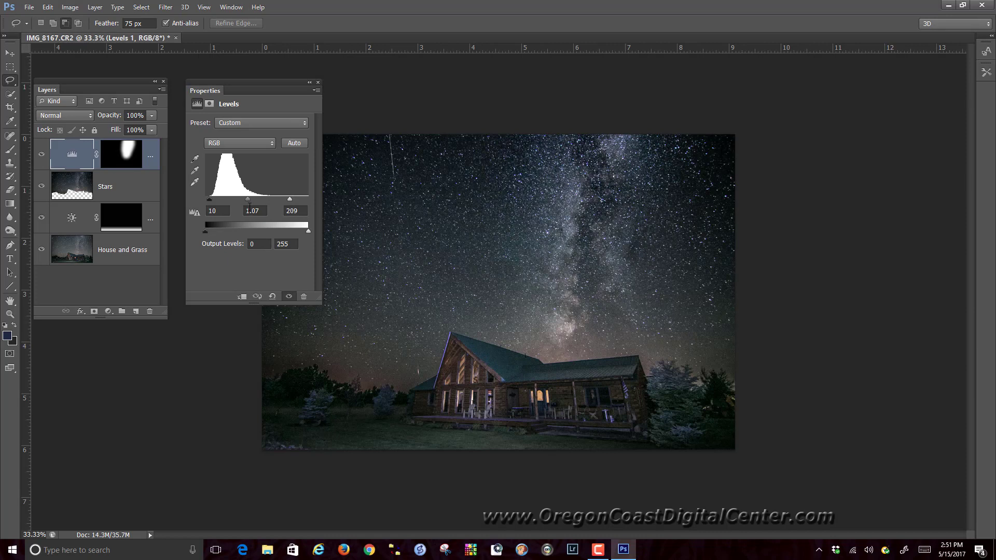
{"action": "left_click", "coordinate": [318, 82]}
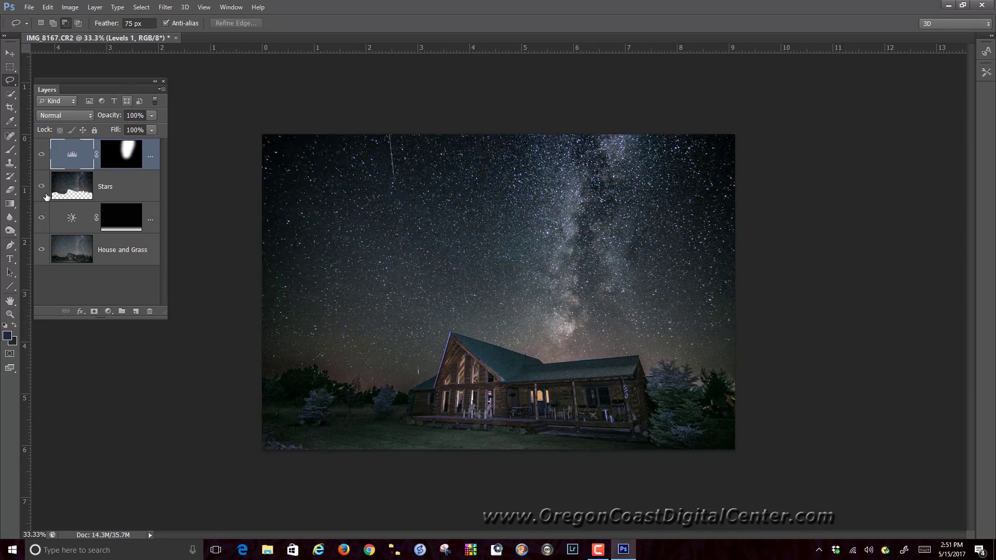
{"action": "double_click", "coordinate": [10, 301]}
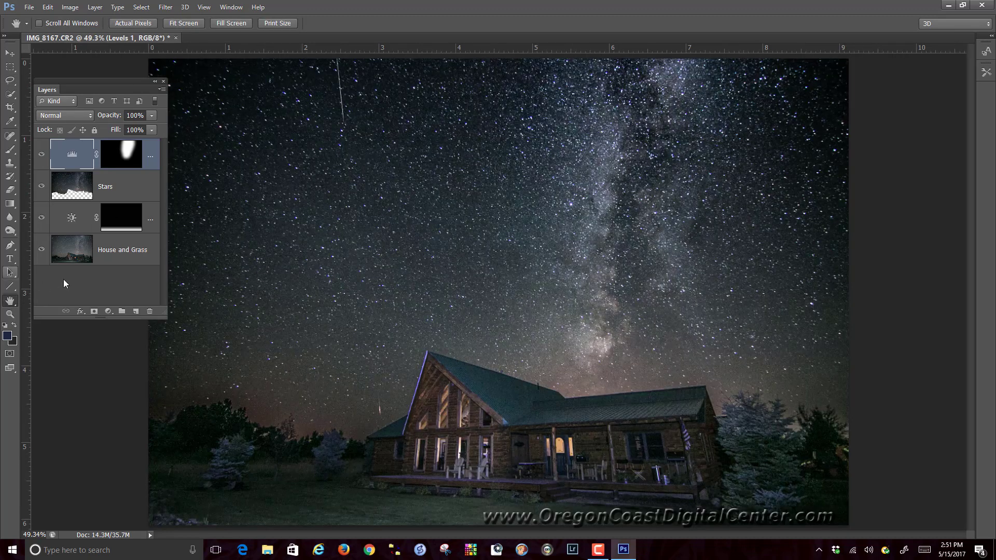
- Zoom to 200% on the cabin windows and select the House and Grass layer
{"action": "left_click", "coordinate": [11, 314]}
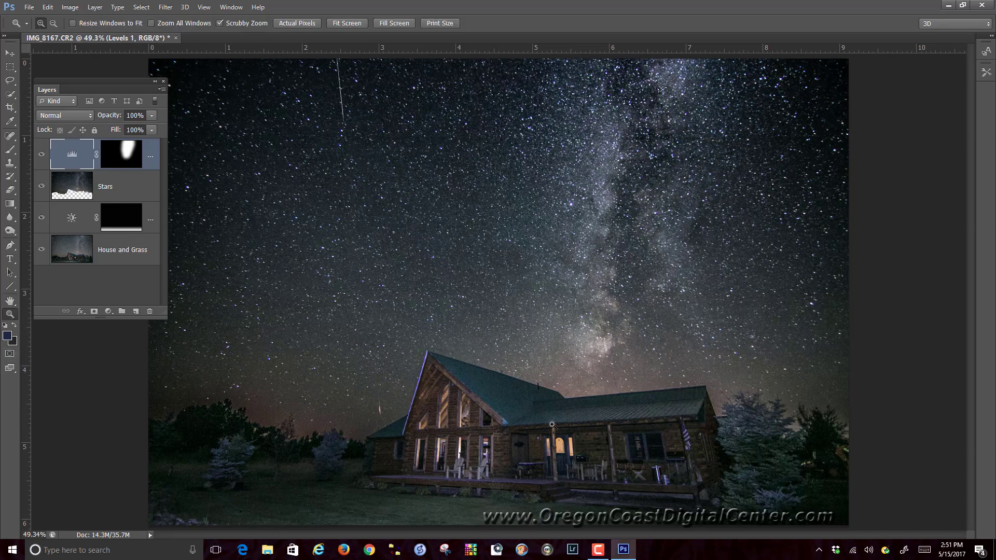
{"action": "left_click", "coordinate": [493, 466]}
{"action": "left_click", "coordinate": [503, 476]}
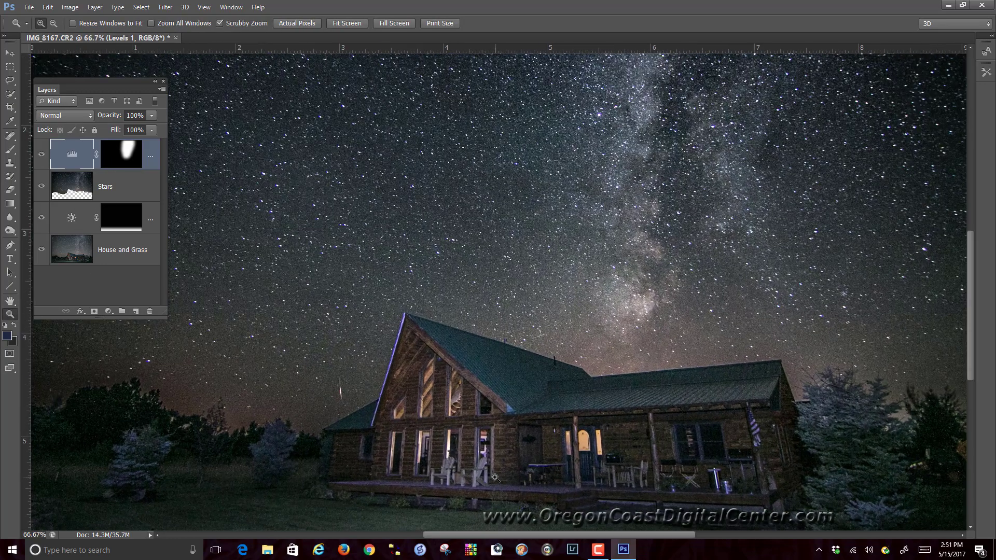
{"action": "left_click", "coordinate": [472, 373]}
{"action": "left_click", "coordinate": [439, 273]}
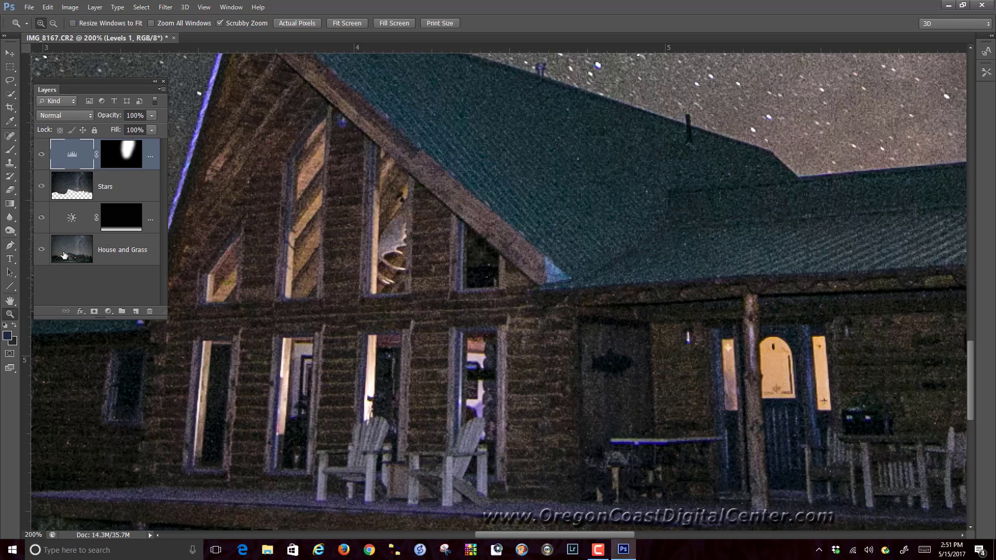
{"action": "left_click", "coordinate": [81, 253]}
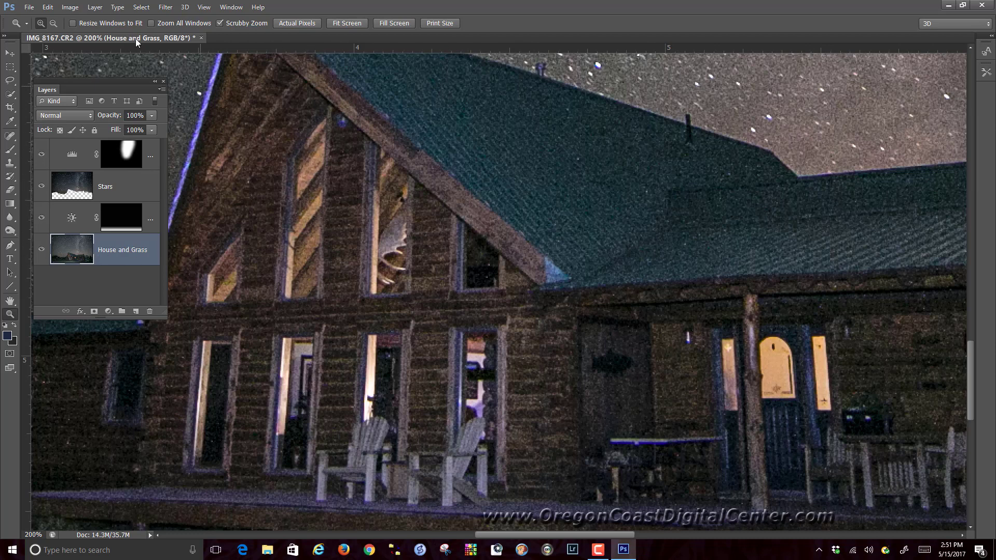
- Outline the tall lit gable window with the Polygonal Lasso Tool
{"action": "left_click", "coordinate": [11, 94]}
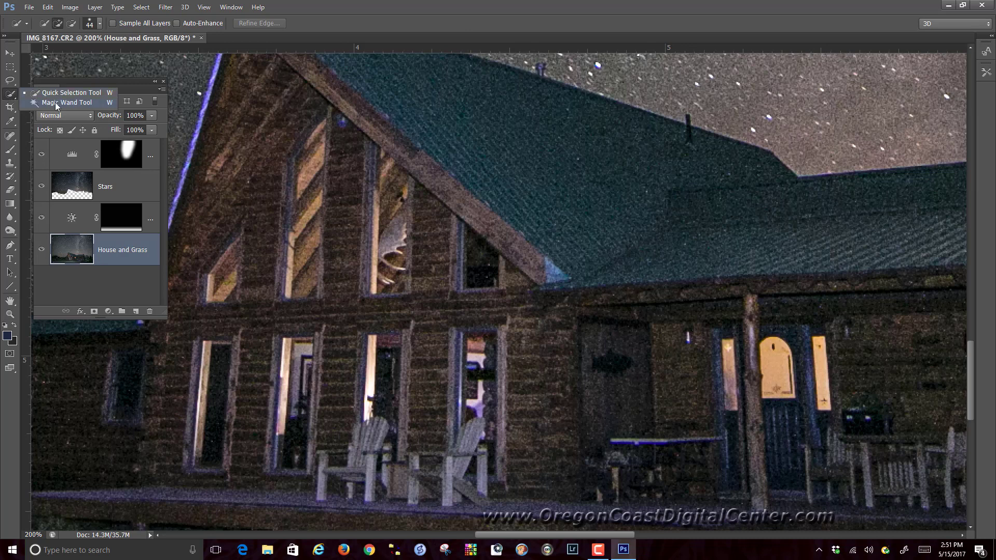
{"action": "left_click", "coordinate": [42, 103]}
{"action": "left_click", "coordinate": [11, 82]}
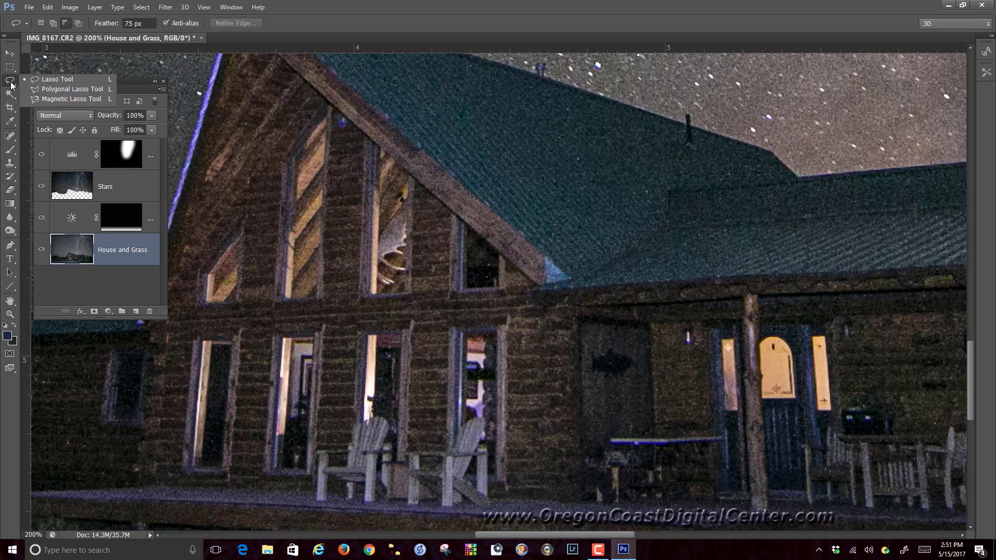
{"action": "left_click", "coordinate": [60, 92]}
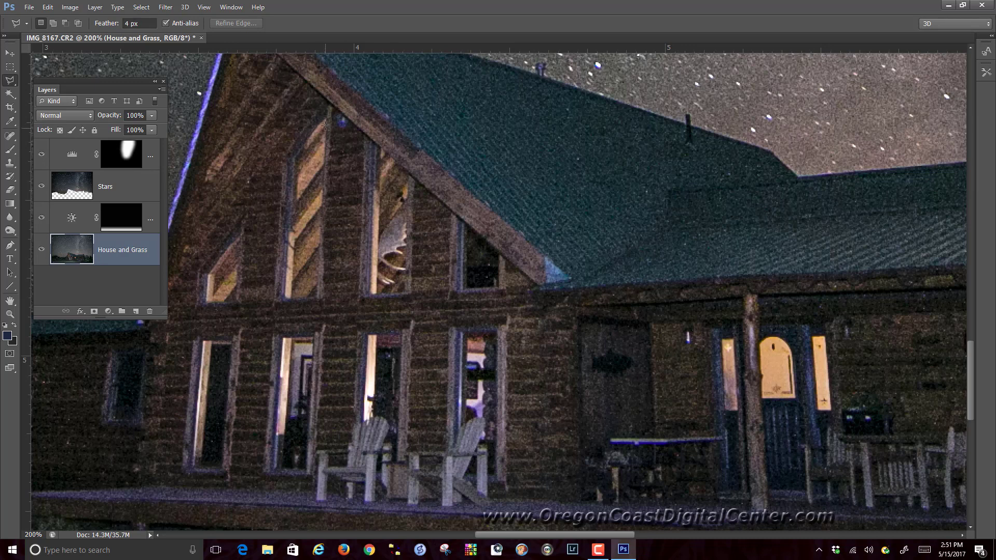
{"action": "left_click", "coordinate": [323, 107]}
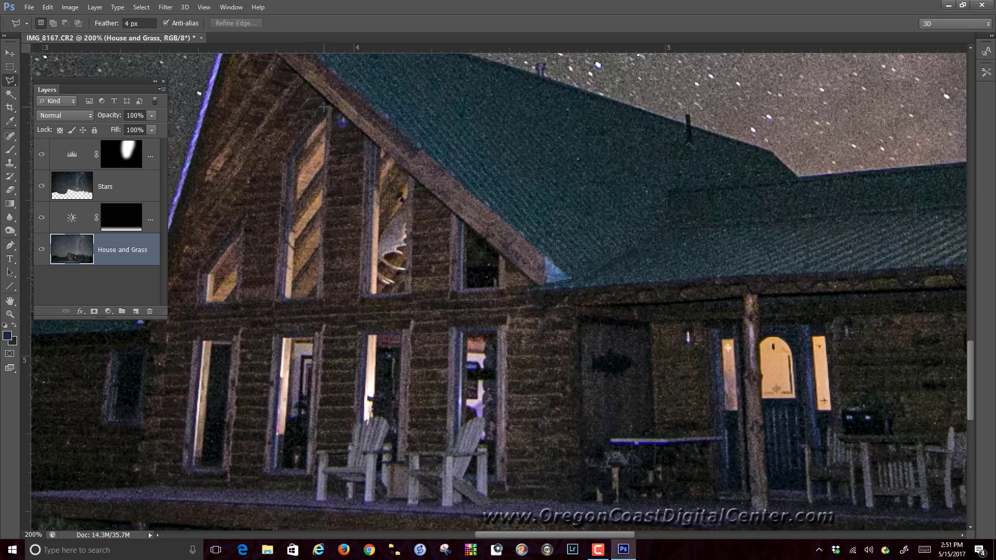
{"action": "left_click", "coordinate": [286, 153]}
{"action": "left_click", "coordinate": [324, 297]}
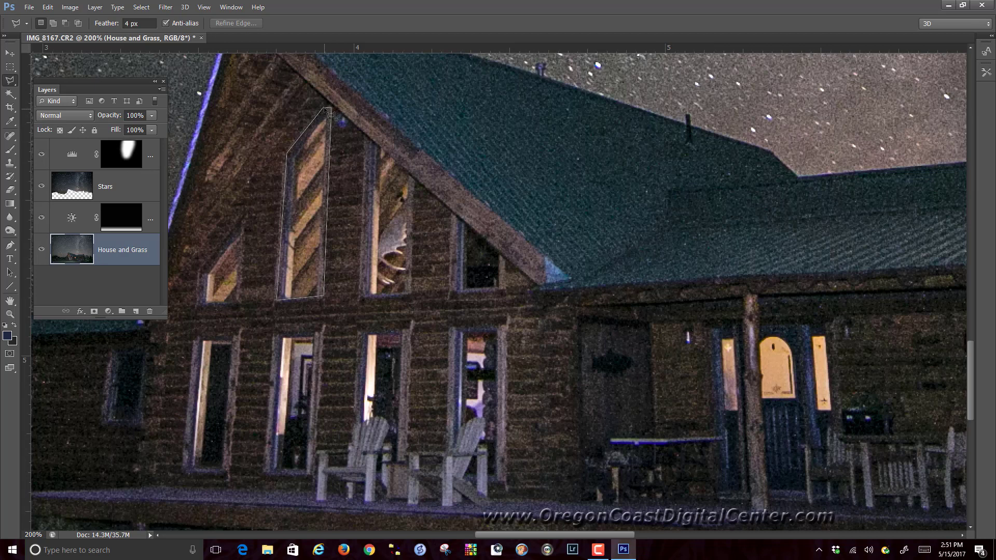
{"action": "left_click", "coordinate": [327, 110]}
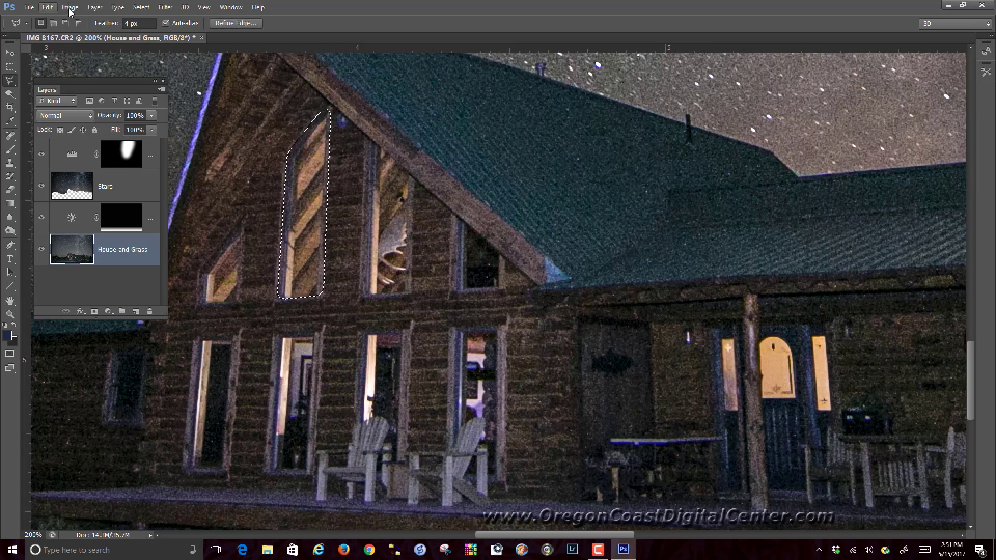
- Copy the lit window's pixels, then deselect
{"action": "left_click", "coordinate": [48, 8]}
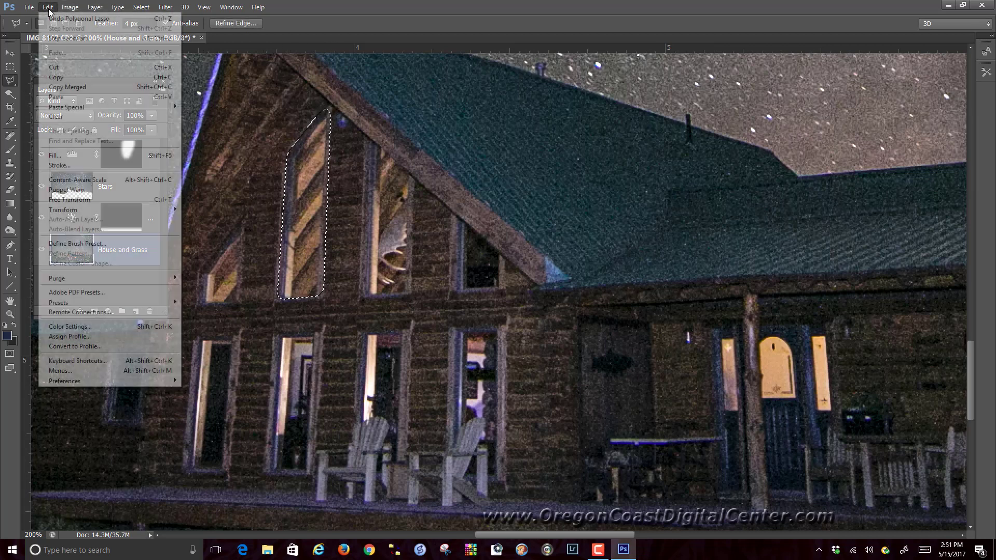
{"action": "left_click", "coordinate": [67, 77]}
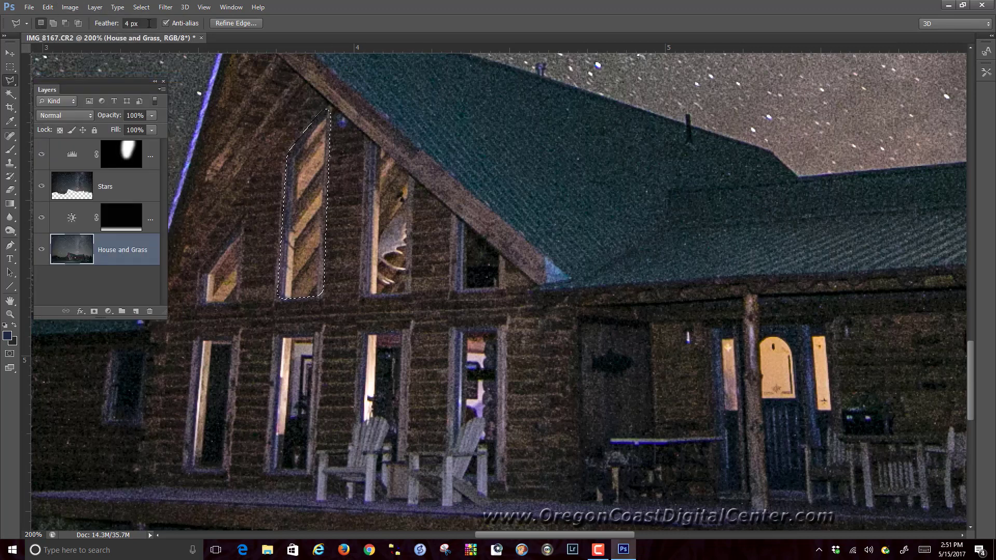
{"action": "left_click", "coordinate": [141, 7]}
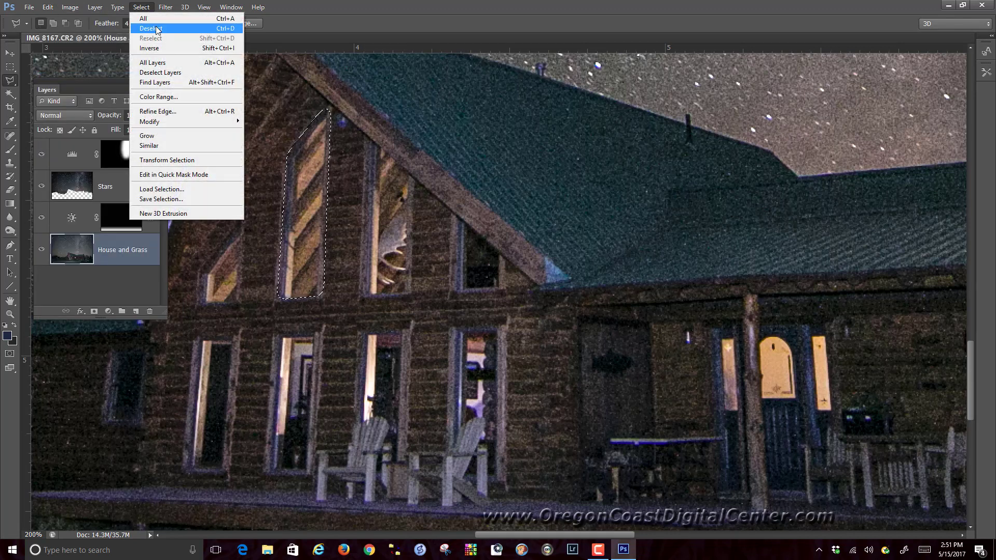
{"action": "left_click", "coordinate": [151, 29]}
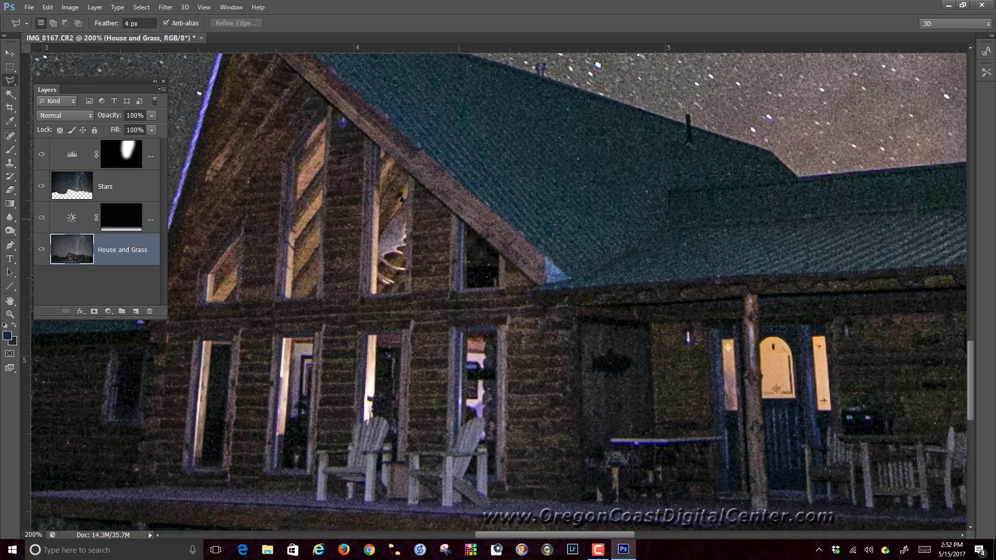
- Outline the dark window under the gable's right roofline with a polygonal selection
{"action": "left_click", "coordinate": [459, 222]}
{"action": "left_click", "coordinate": [460, 293]}
{"action": "left_click", "coordinate": [499, 252]}
{"action": "left_click", "coordinate": [463, 222]}
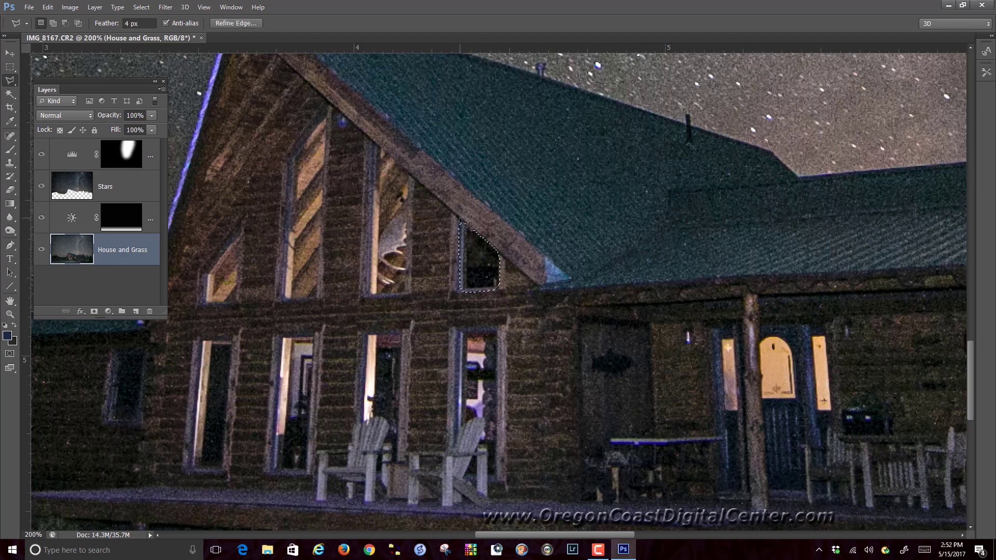
- Paste the lit window into the dark window with Paste Into, then undo it
{"action": "left_click", "coordinate": [48, 9]}
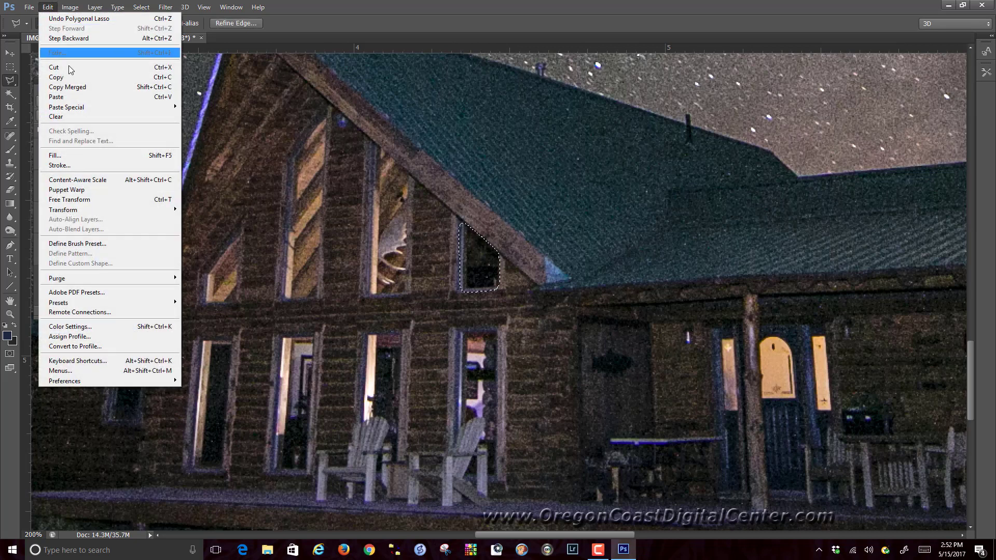
{"action": "mouse_move", "coordinate": [98, 109]}
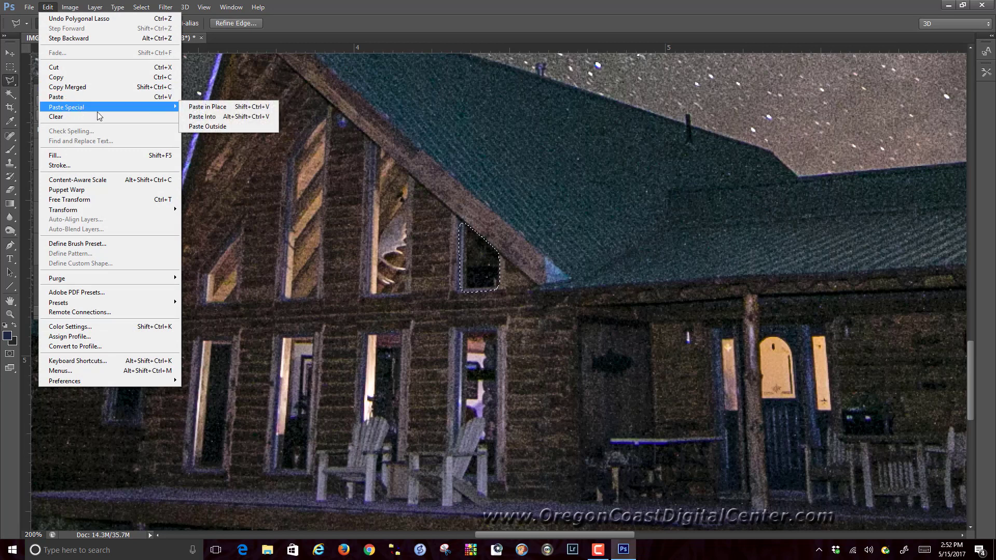
{"action": "left_click", "coordinate": [202, 117]}
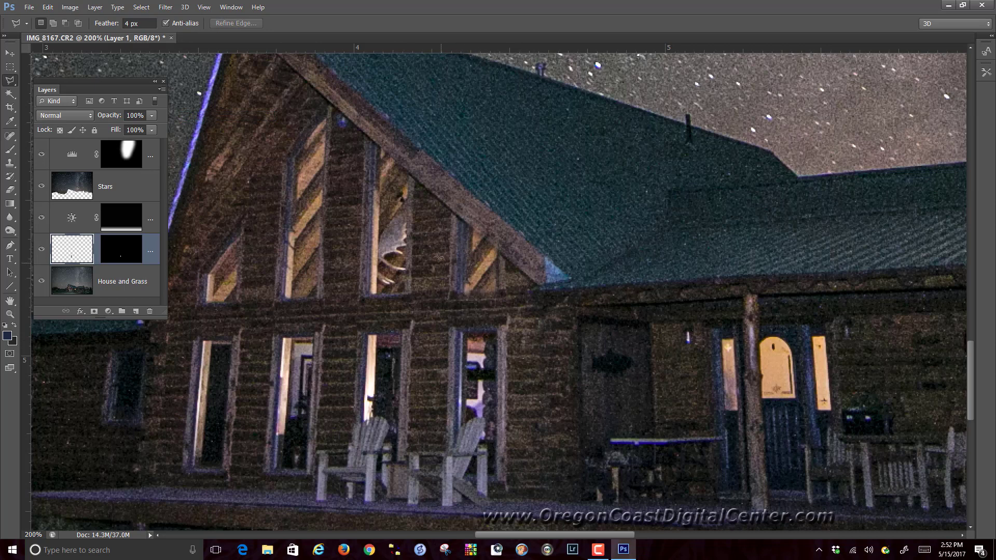
{"action": "left_click", "coordinate": [47, 7]}
{"action": "left_click", "coordinate": [77, 40]}
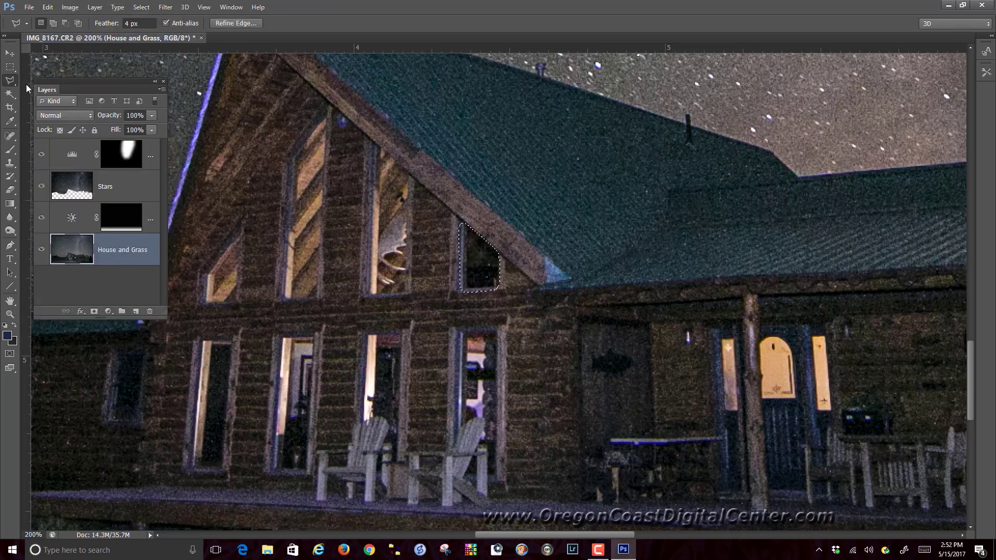
- Deselect the dark window and set the selection feather to 2 px
{"action": "left_click", "coordinate": [141, 6]}
{"action": "left_click", "coordinate": [150, 28]}
{"action": "left_click", "coordinate": [127, 23]}
{"action": "double_click", "coordinate": [127, 24]}
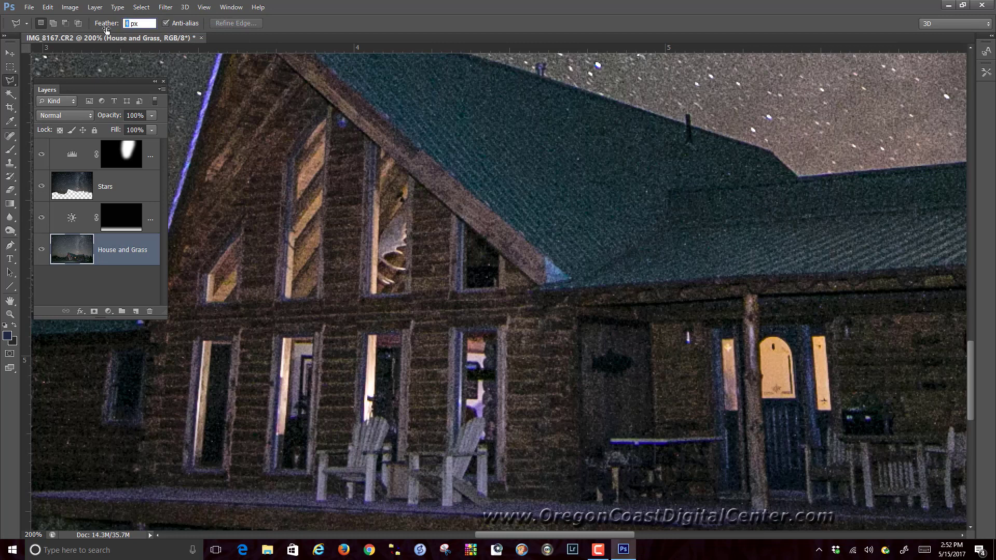
{"action": "type", "text": "2"}
- Re-outline the triangular gable window and Paste Into it as a masked layer
{"action": "left_click", "coordinate": [458, 216]}
{"action": "left_click", "coordinate": [457, 288]}
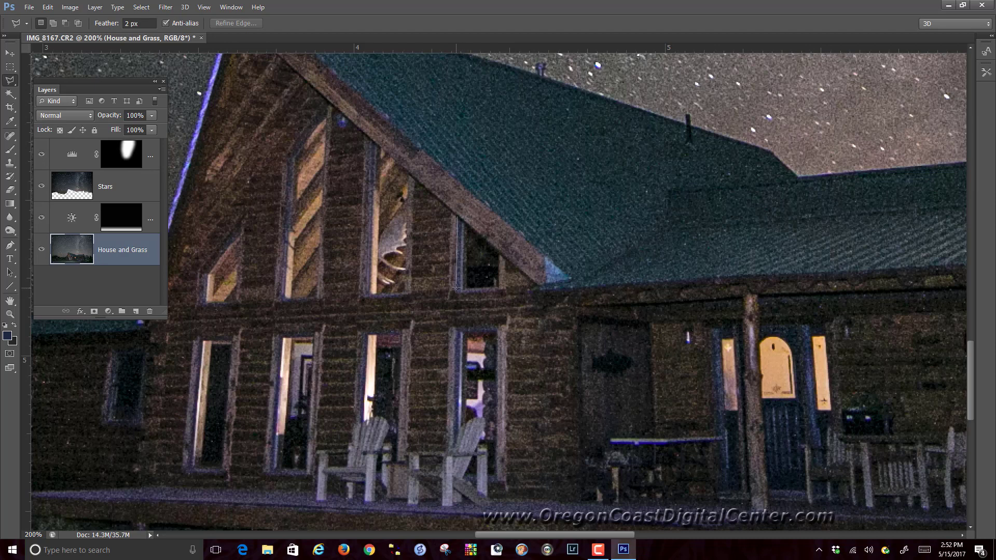
{"action": "left_click", "coordinate": [501, 286]}
{"action": "left_click", "coordinate": [500, 253]}
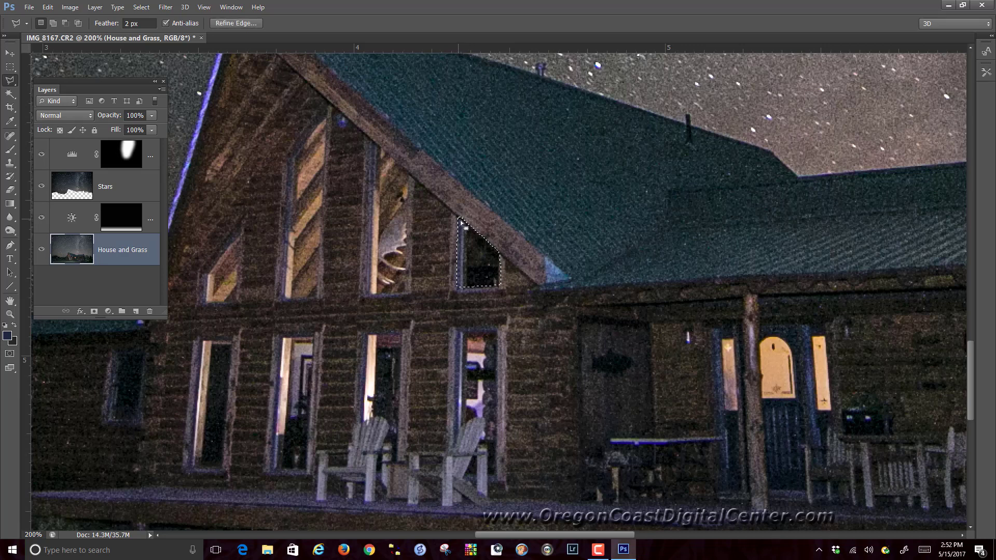
{"action": "left_click", "coordinate": [458, 217]}
{"action": "left_click", "coordinate": [47, 7]}
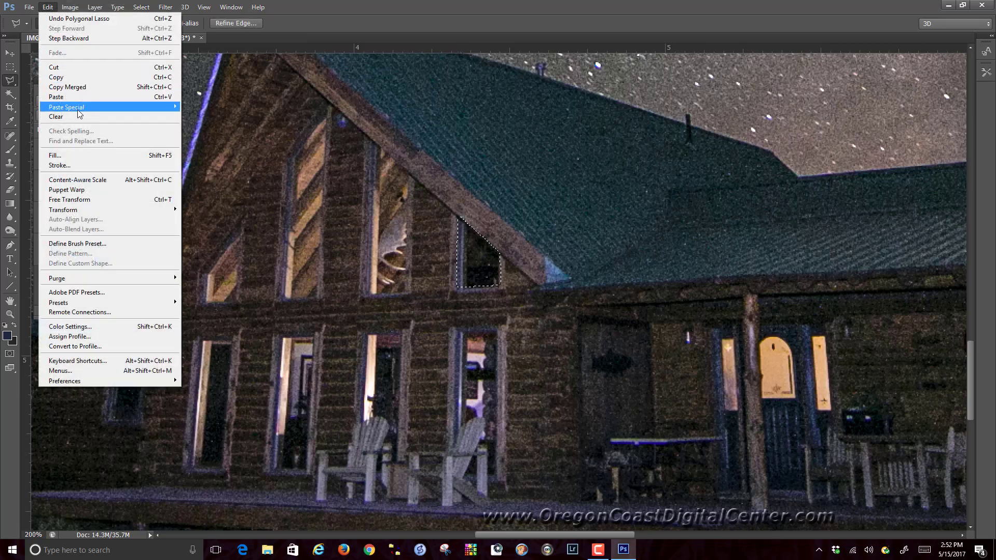
{"action": "mouse_move", "coordinate": [102, 107]}
{"action": "left_click", "coordinate": [221, 119]}
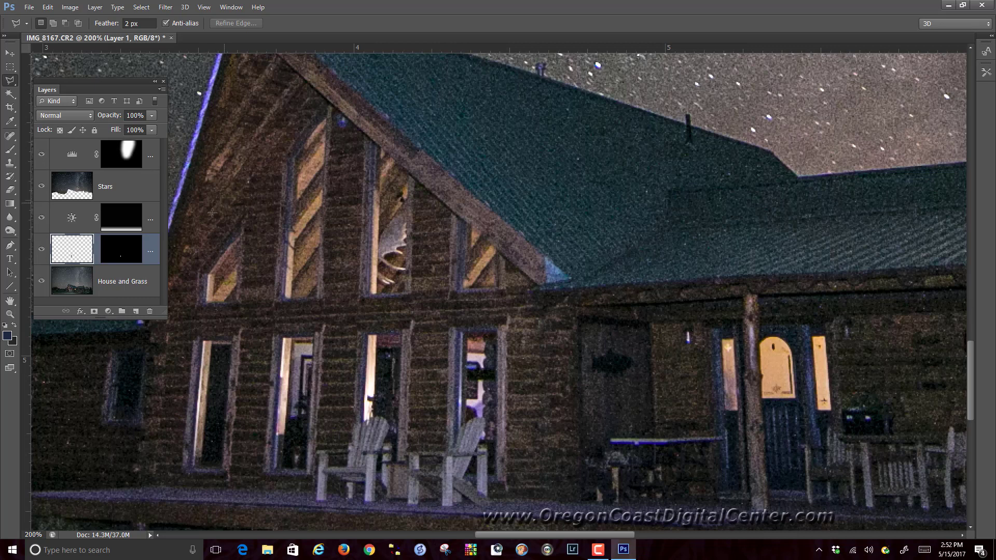
- Fit the full composite on screen and move the taller Layers panel lower on the left
{"action": "mouse_move", "coordinate": [126, 319]}
{"action": "left_mouse_down"}
{"action": "mouse_move", "coordinate": [127, 374]}
{"action": "mouse_move", "coordinate": [126, 337]}
{"action": "left_mouse_up"}
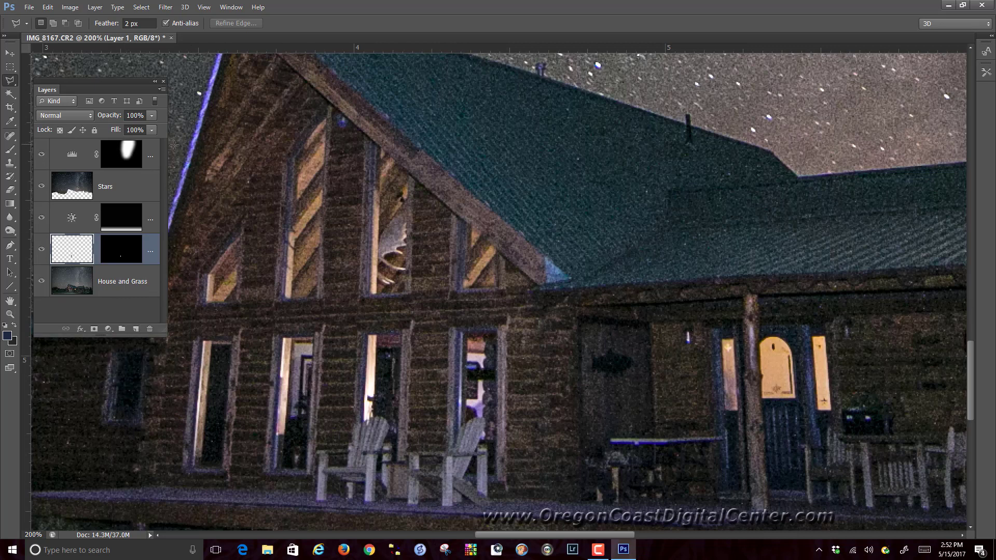
{"action": "double_click", "coordinate": [11, 302]}
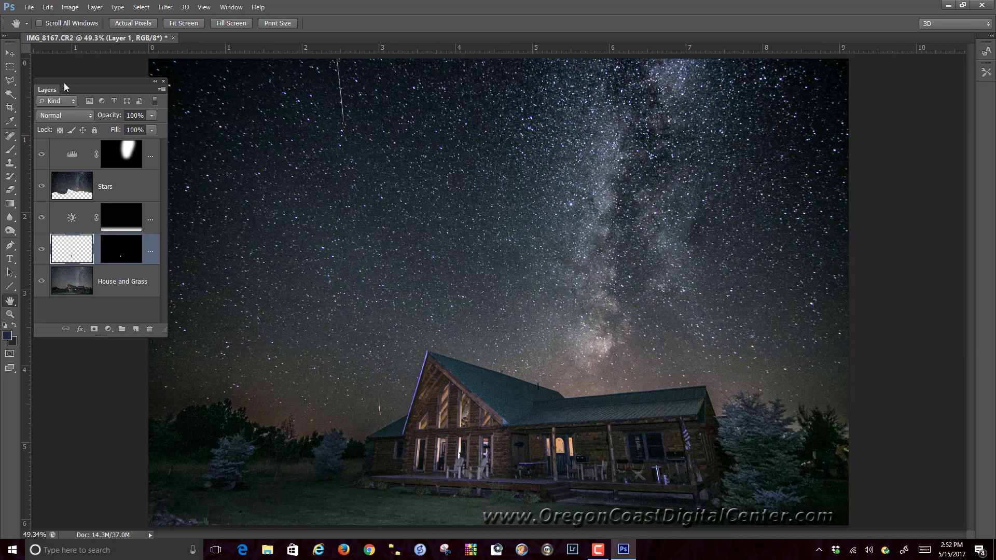
{"action": "left_click_drag", "start_coordinate": [76, 80], "coordinate": [74, 220]}
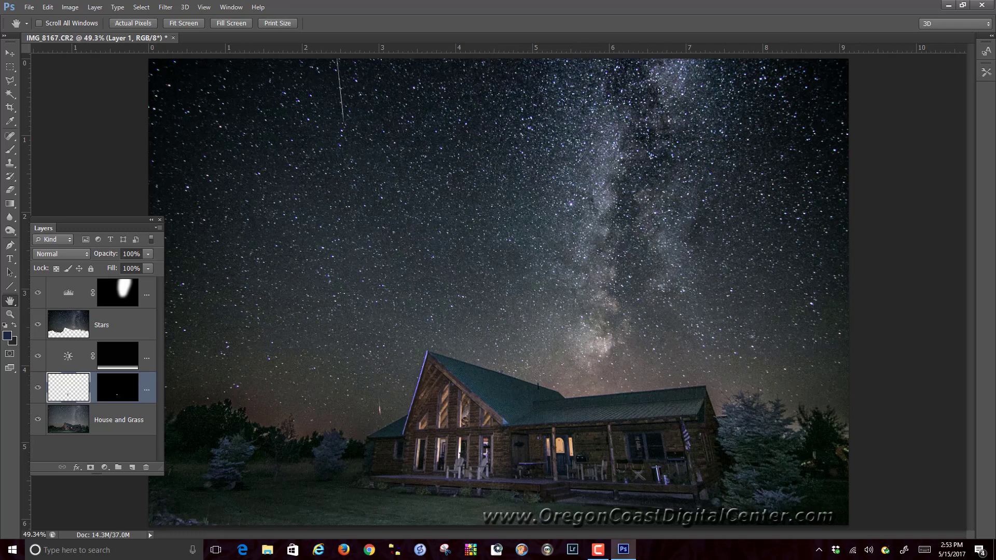
{"action": "left_click", "coordinate": [986, 50]}
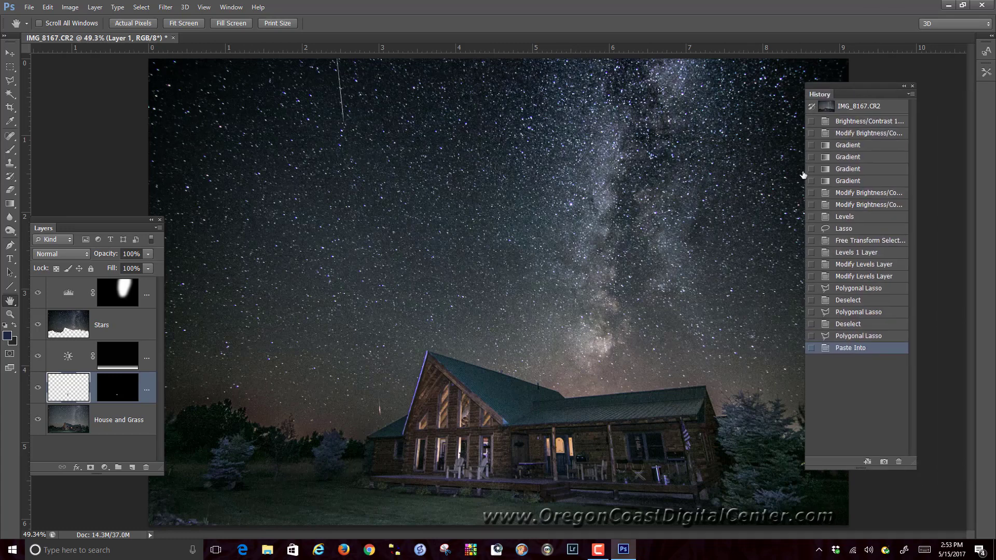
{"action": "left_click", "coordinate": [847, 107]}
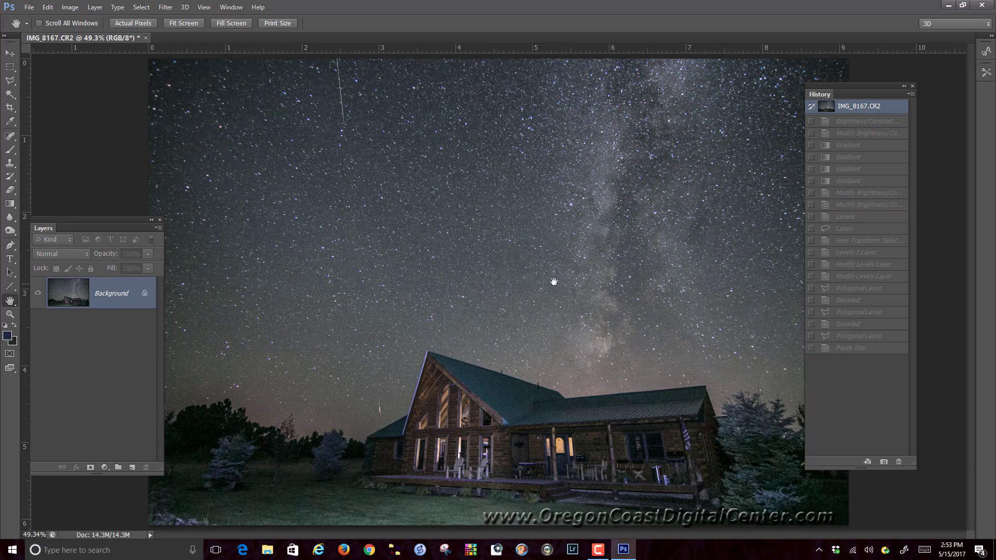
{"action": "left_click", "coordinate": [844, 348]}
{"action": "left_click_drag", "start_coordinate": [852, 91], "coordinate": [995, 79]}
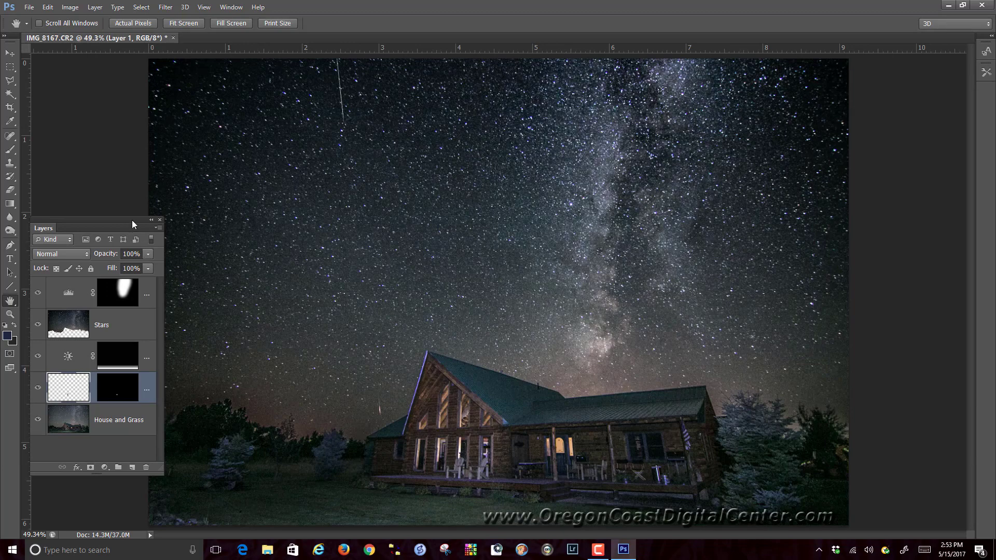
- Close the layers list and float the edited photo in a small 25% window at upper left
{"action": "left_click_drag", "start_coordinate": [132, 224], "coordinate": [464, 221]}
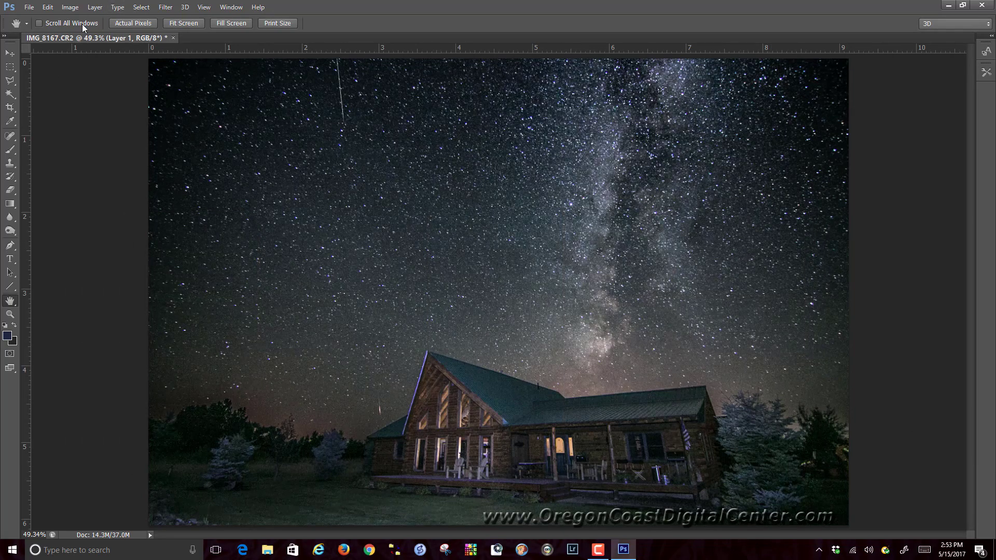
{"action": "left_click_drag", "start_coordinate": [81, 38], "coordinate": [137, 81]}
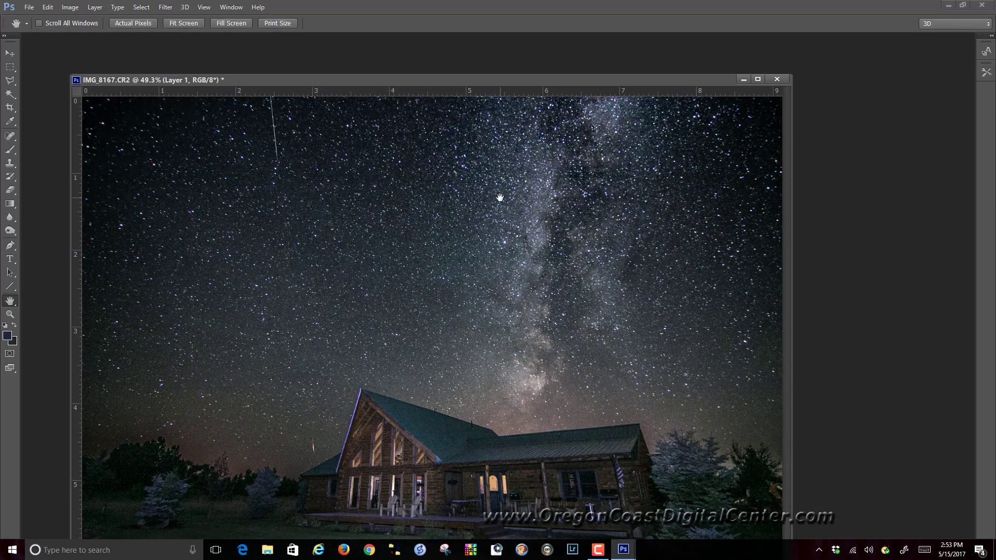
{"action": "key", "text": "ctrl+minus"}
{"action": "key", "text": "ctrl+minus"}
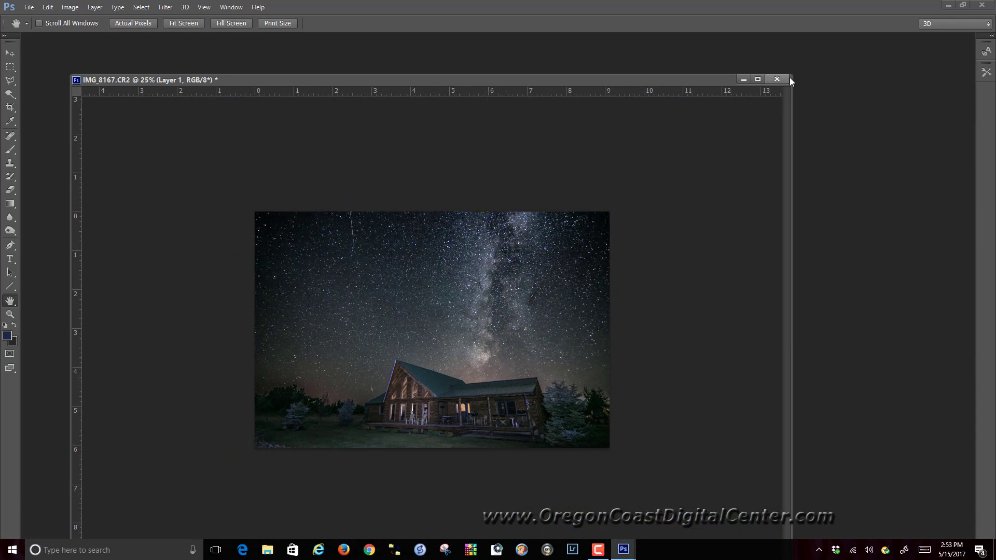
{"action": "left_click_drag", "start_coordinate": [792, 76], "coordinate": [471, 266]}
{"action": "left_click_drag", "start_coordinate": [382, 278], "coordinate": [341, 122]}
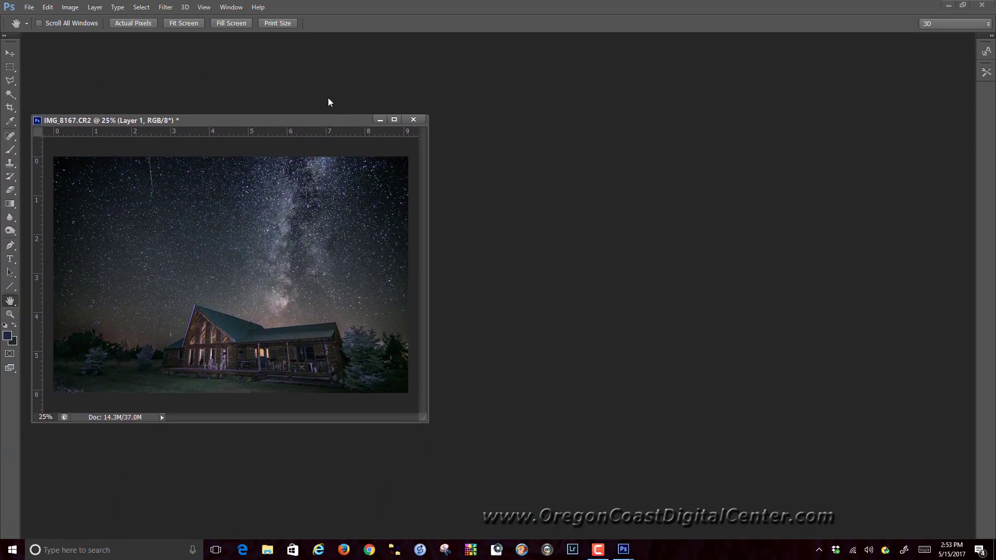
- Open the recent IMG_8167.JPG in a floating window on the right, aligned beside the edited photo
{"action": "left_click", "coordinate": [29, 7]}
{"action": "mouse_move", "coordinate": [57, 78]}
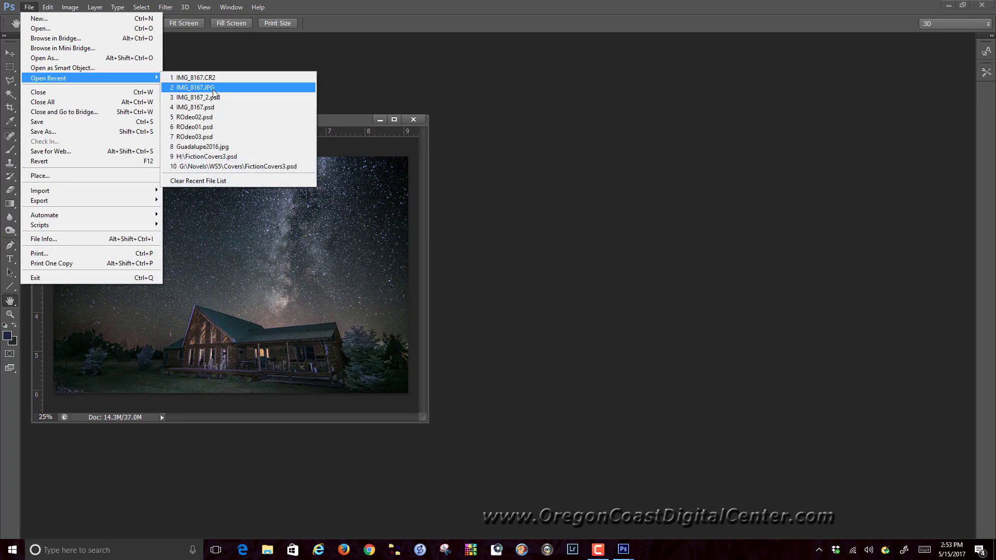
{"action": "left_click", "coordinate": [205, 88]}
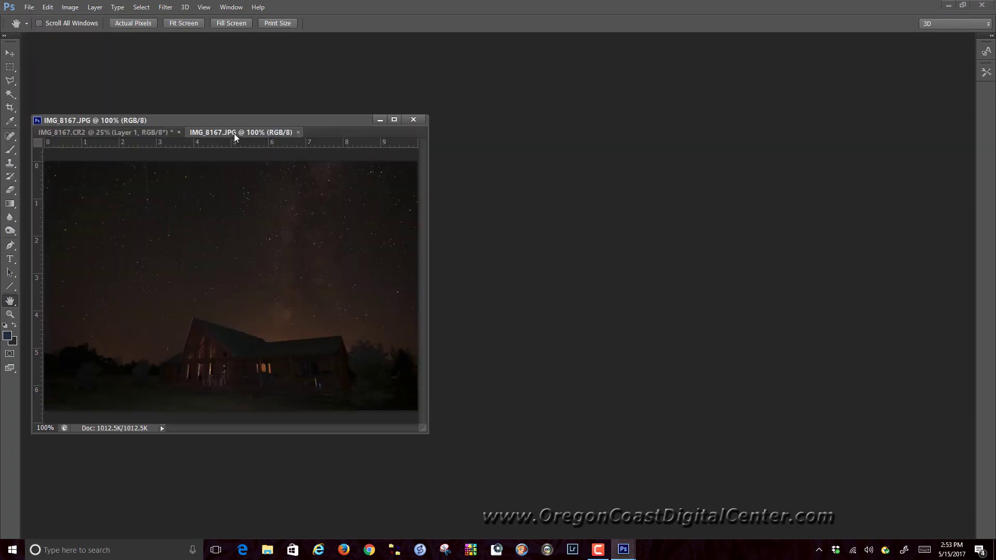
{"action": "left_click_drag", "start_coordinate": [234, 133], "coordinate": [514, 118]}
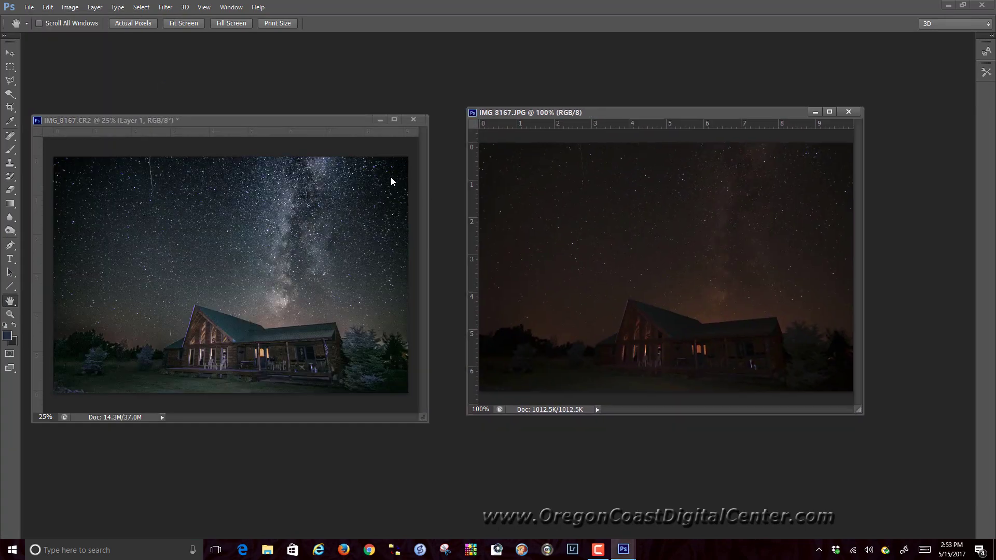
{"action": "left_click_drag", "start_coordinate": [354, 116], "coordinate": [361, 109]}
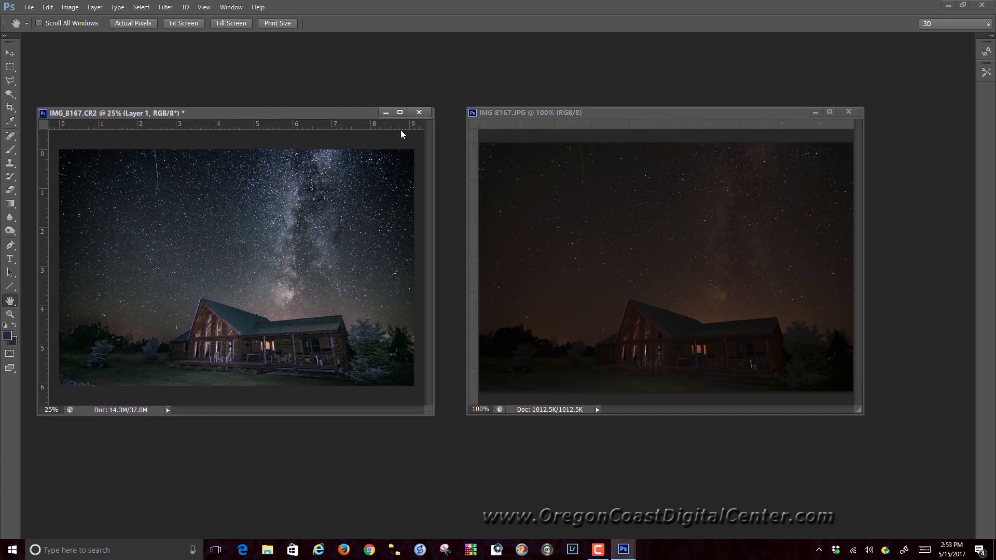
{"action": "left_click_drag", "start_coordinate": [684, 119], "coordinate": [673, 119]}
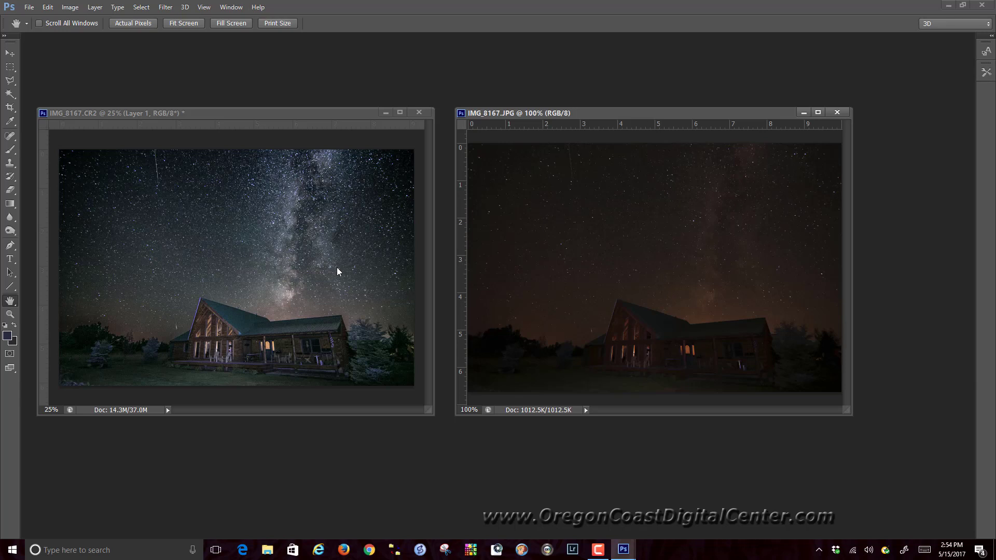
{"action": "left_click", "coordinate": [322, 305]}
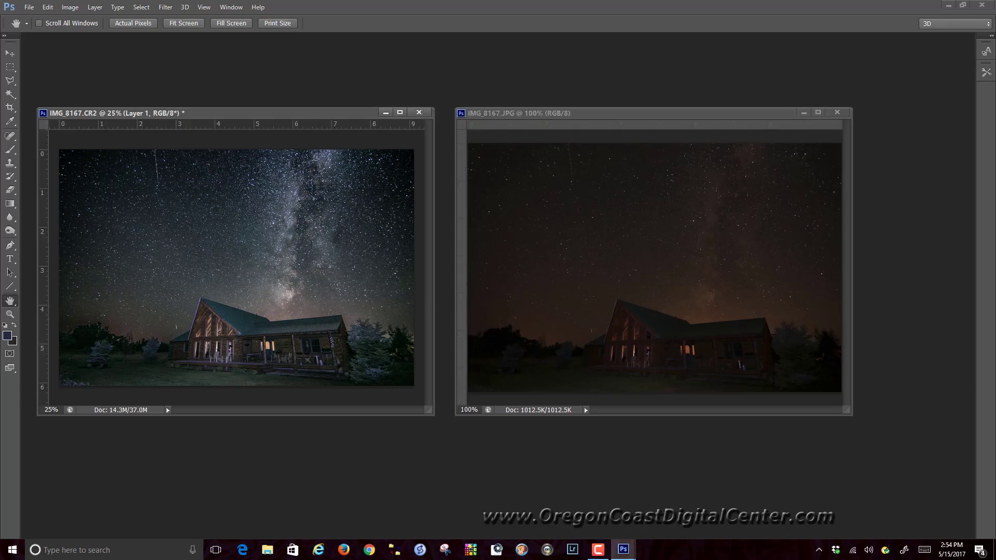
{"action": "key", "text": "F7"}
{"action": "left_click_drag", "start_coordinate": [859, 155], "coordinate": [429, 139]}
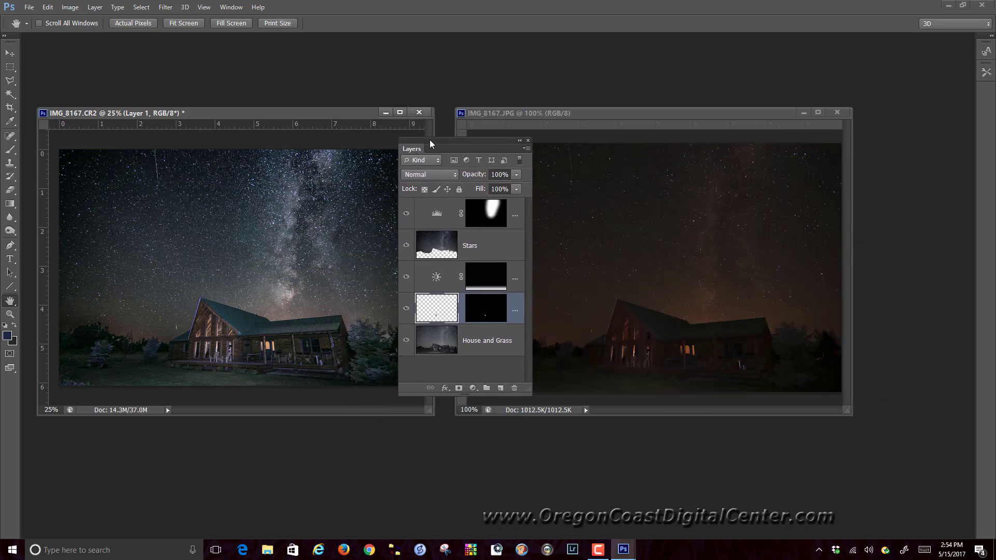
{"action": "left_click", "coordinate": [407, 246]}
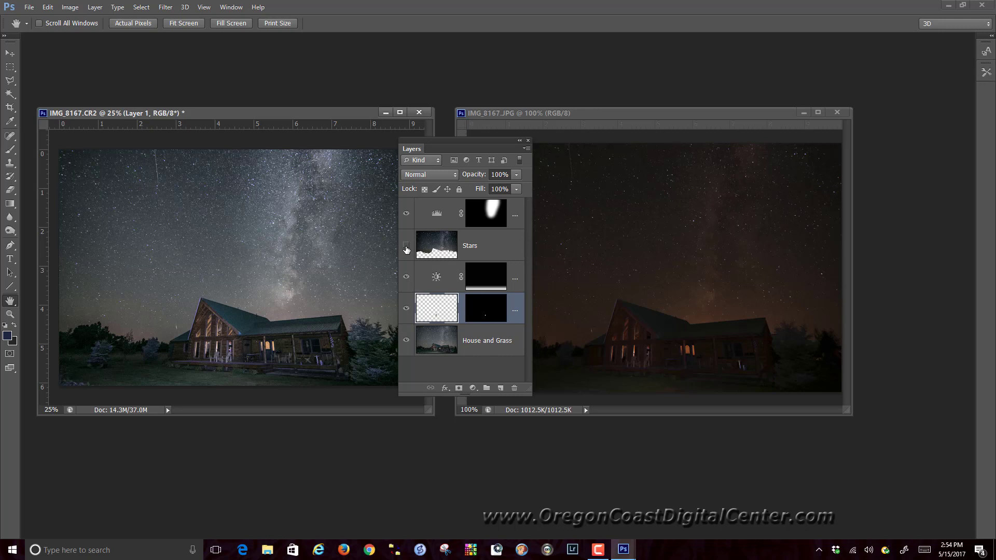
{"action": "left_click", "coordinate": [406, 247]}
{"action": "left_click", "coordinate": [406, 215]}
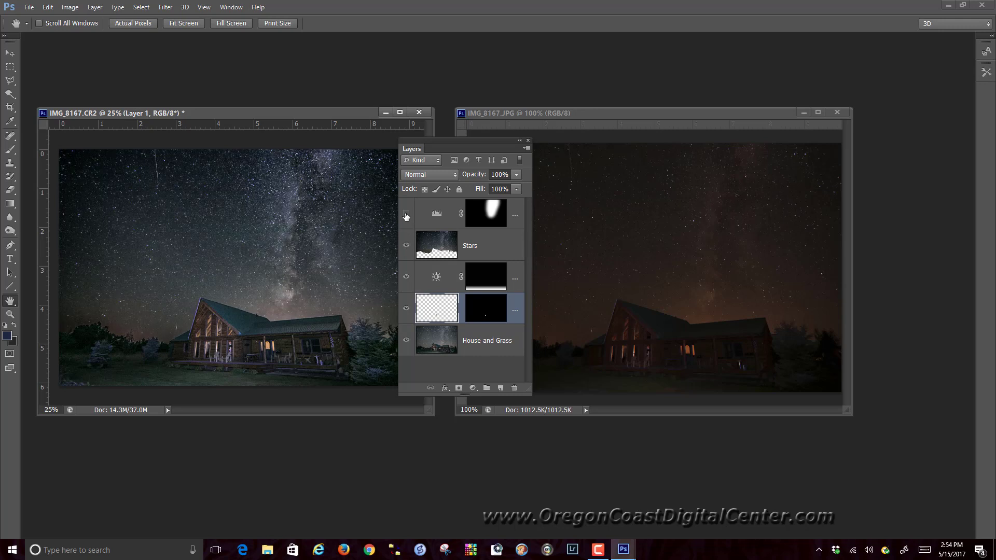
{"action": "left_click", "coordinate": [407, 214]}
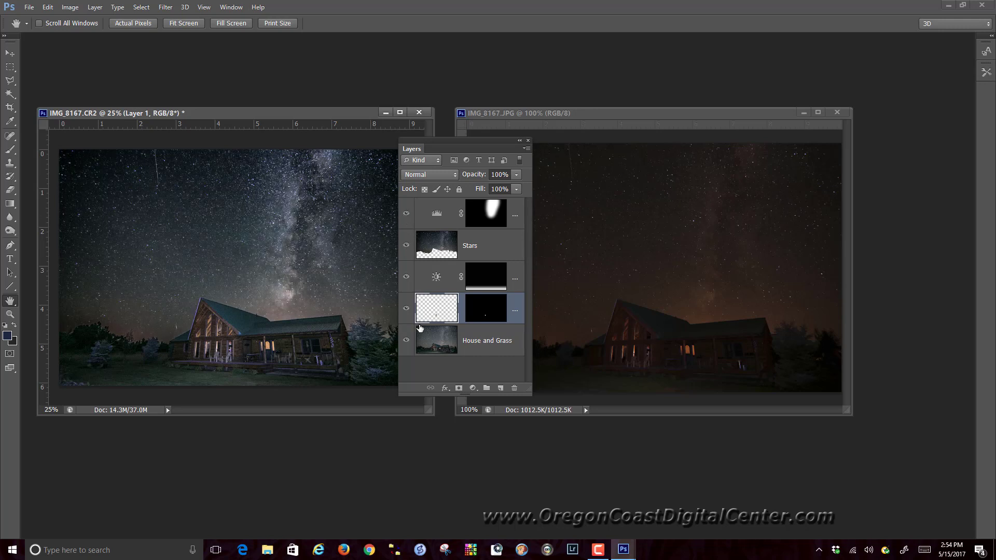
{"action": "left_click", "coordinate": [406, 309]}
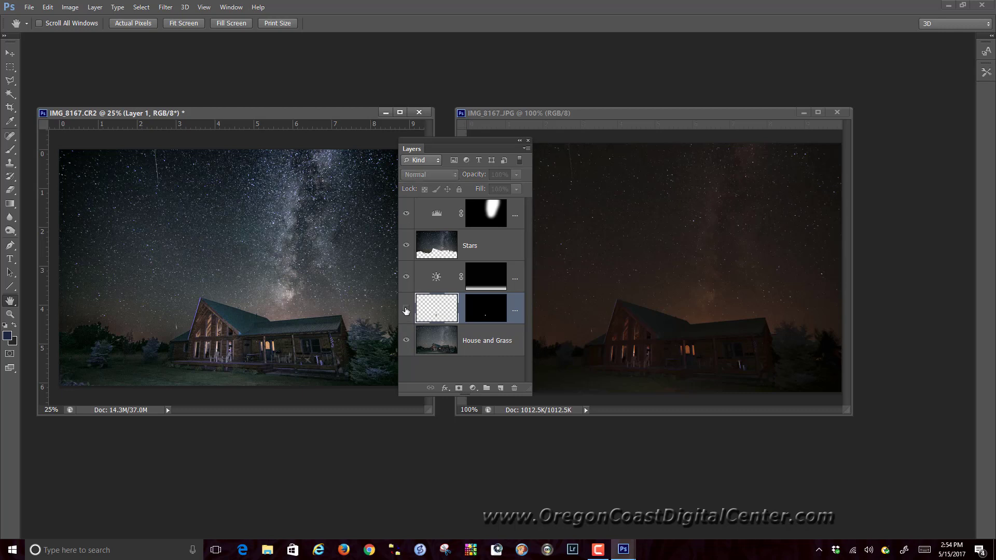
{"action": "left_click", "coordinate": [407, 311]}
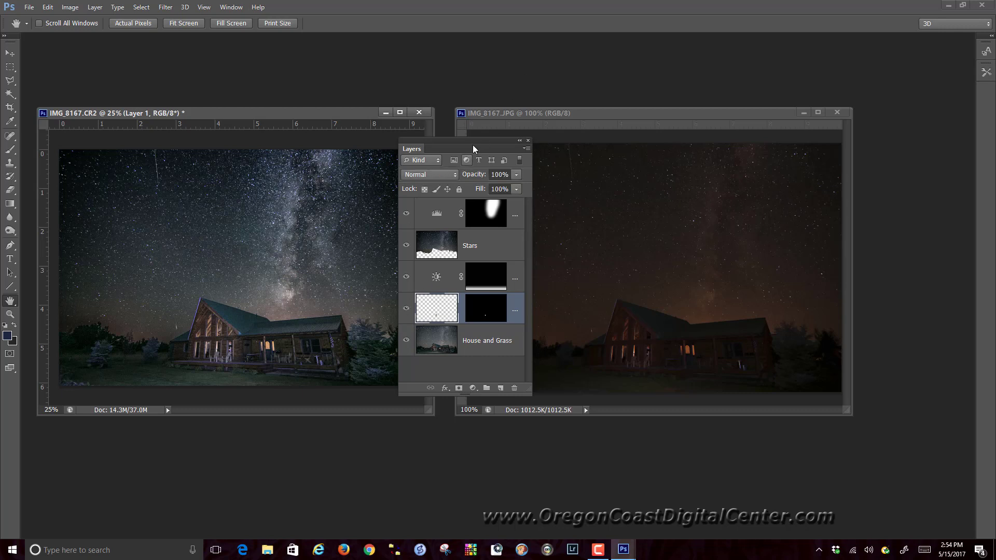
{"action": "left_click_drag", "start_coordinate": [506, 139], "coordinate": [937, 130]}
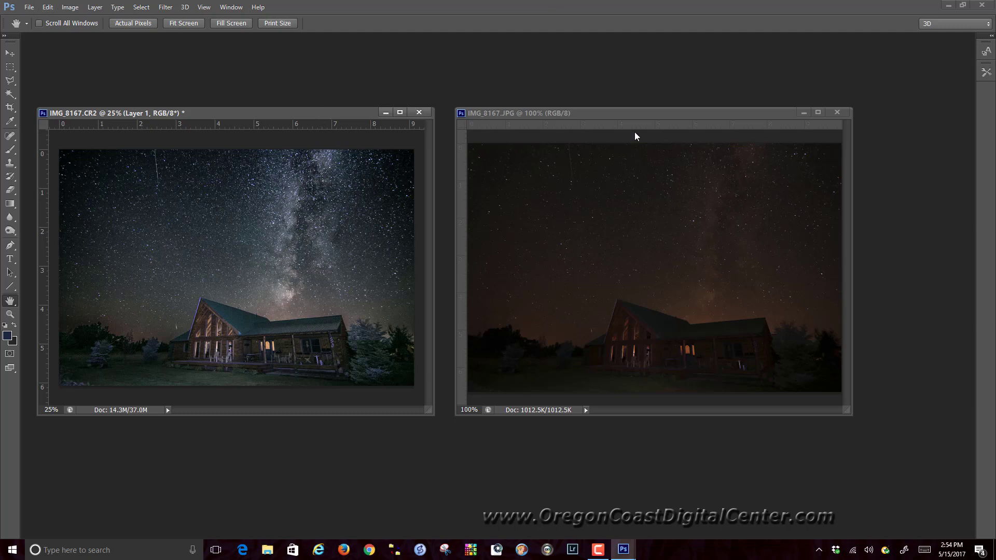
- Cancel Save As, then reopen the Layers panel with F7 and shift it off the edited IMG_8167 photo
{"action": "left_click", "coordinate": [29, 8]}
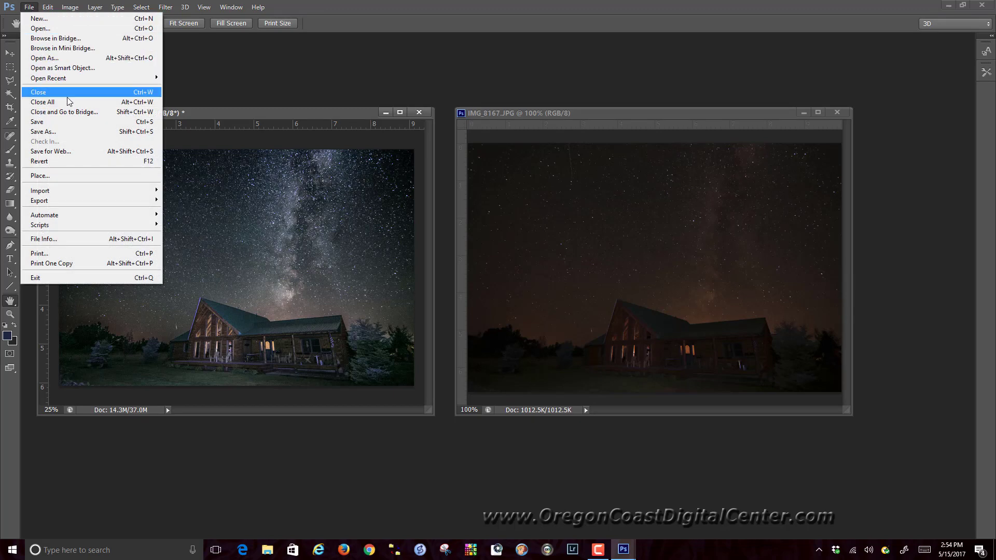
{"action": "left_click", "coordinate": [49, 132]}
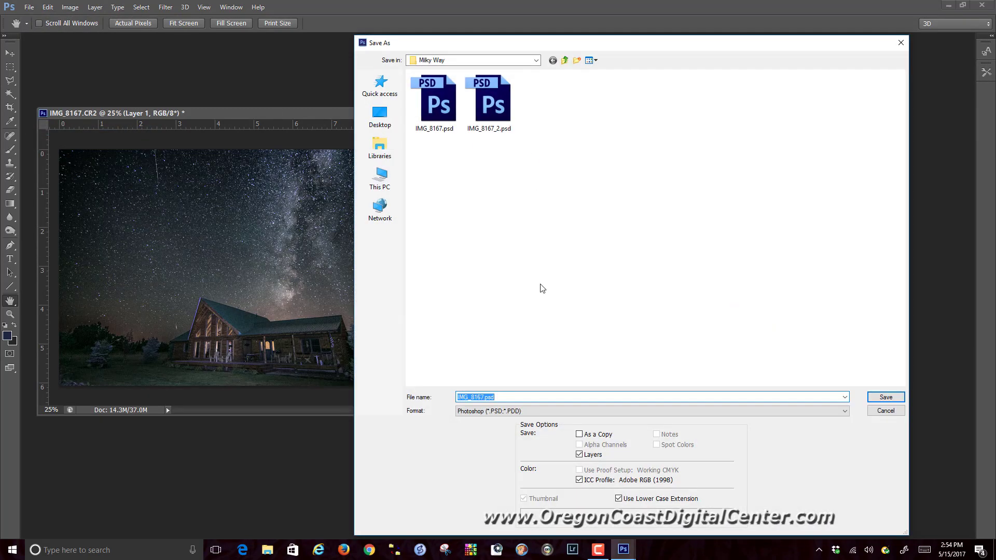
{"action": "left_click", "coordinate": [886, 410]}
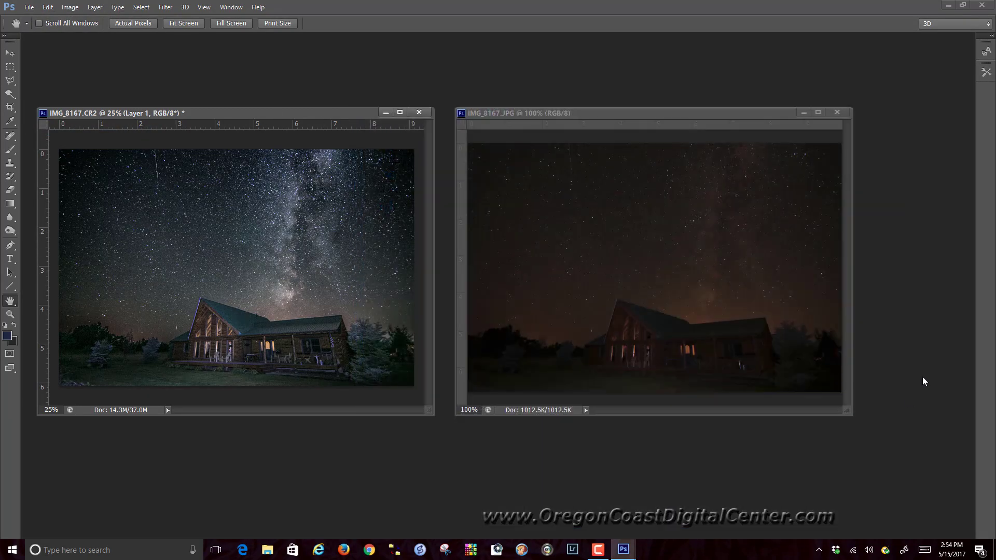
{"action": "key", "text": "F7"}
{"action": "mouse_move", "coordinate": [803, 101]}
{"action": "left_mouse_down"}
{"action": "mouse_move", "coordinate": [766, 105]}
{"action": "mouse_move", "coordinate": [785, 105]}
{"action": "left_mouse_up"}
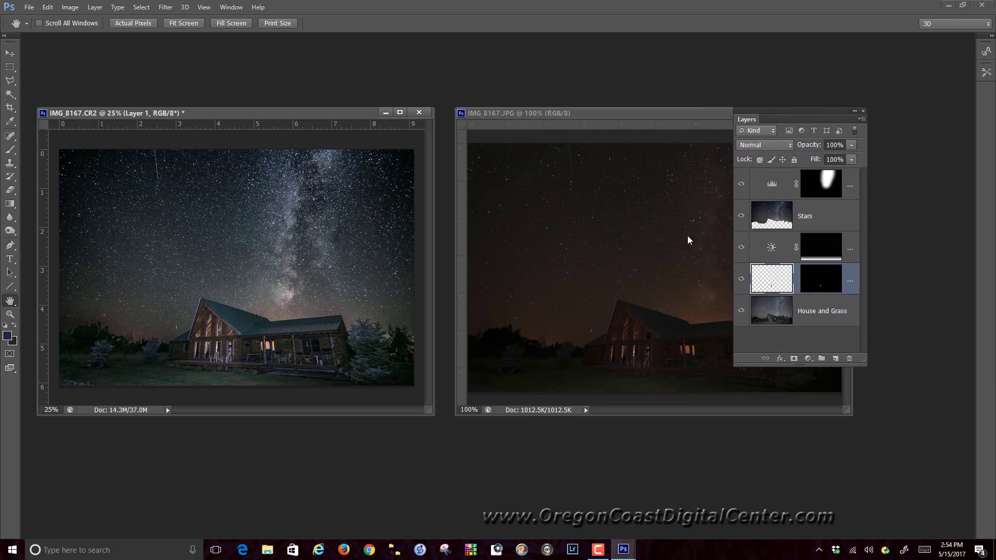